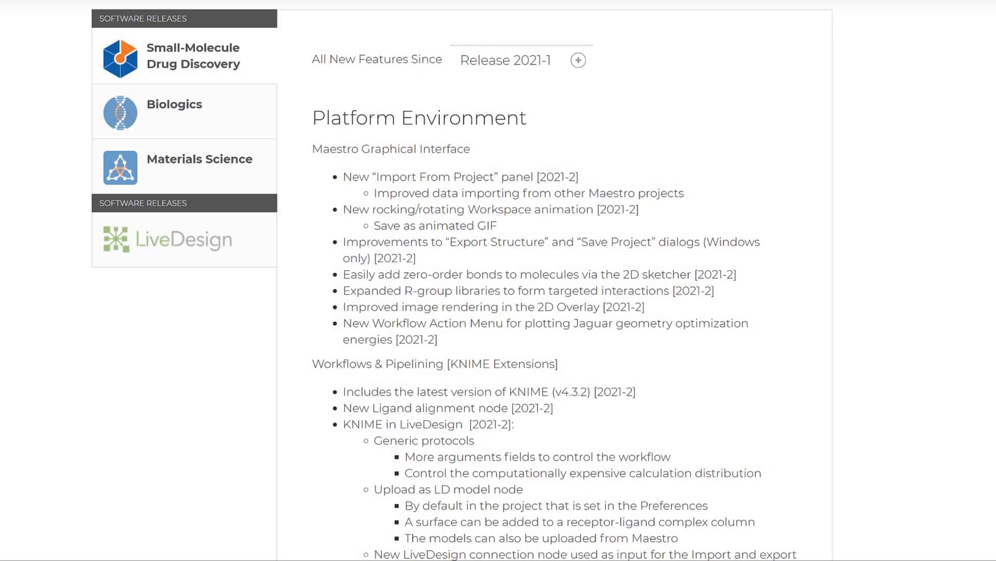
scroll(498, 280, "down", 1)
scroll(499, 281, "down", 2)
scroll(499, 280, "down", 3)
scroll(498, 280, "down", 1)
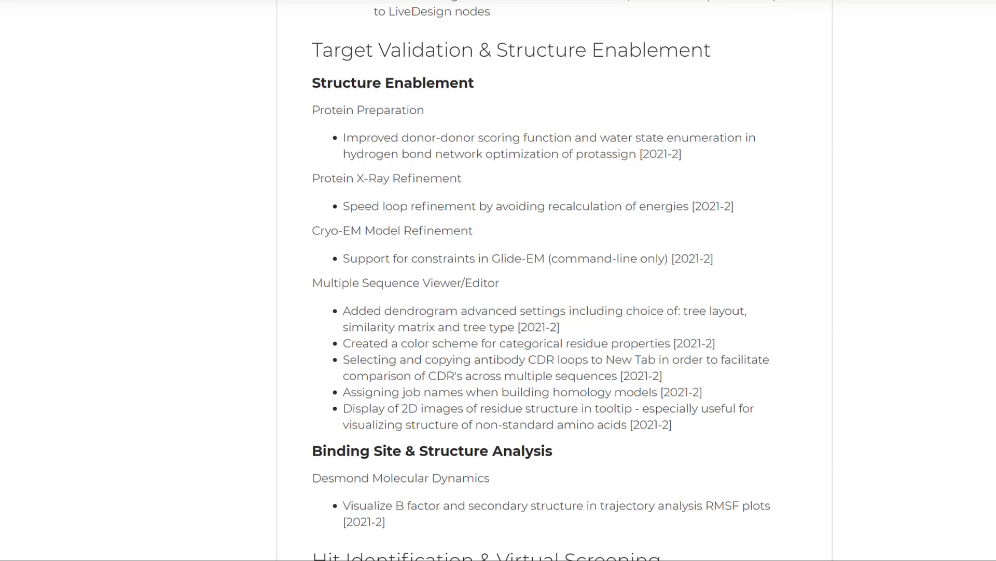
scroll(498, 280, "down", 1)
scroll(498, 280, "down", 2)
scroll(498, 281, "down", 1)
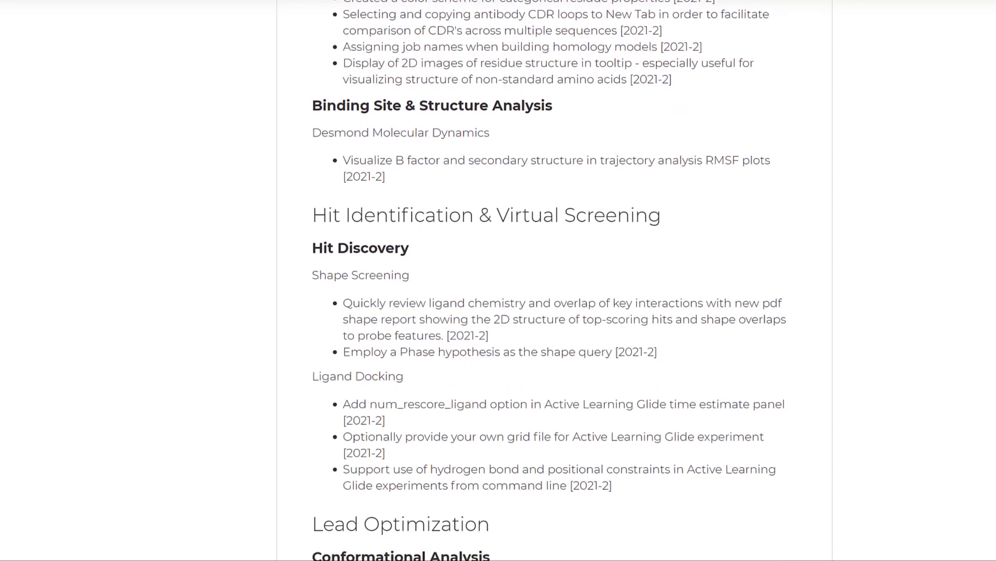
scroll(498, 281, "down", 1)
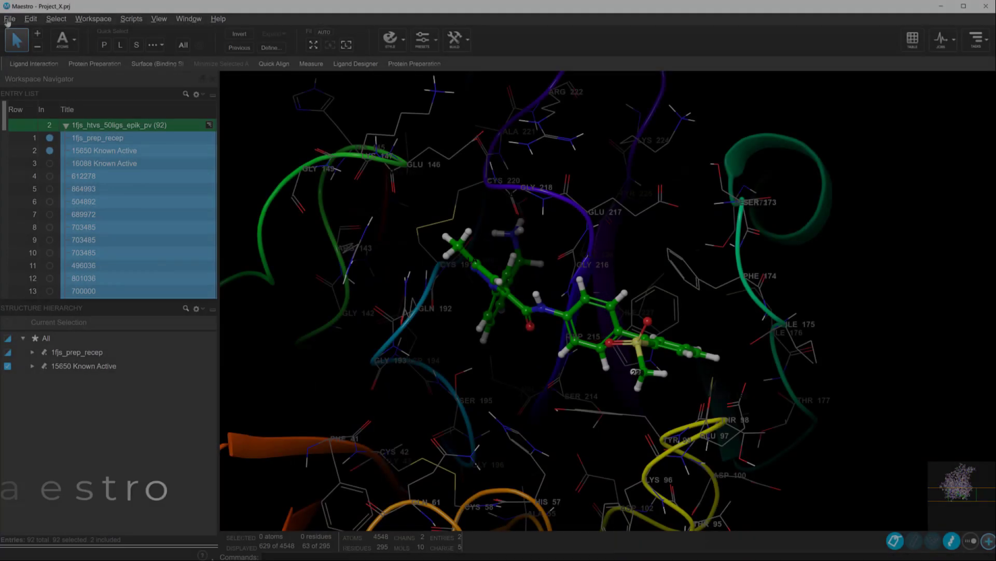
Bring up Maestro's project and import commands from the File menu
left_click(9, 18)
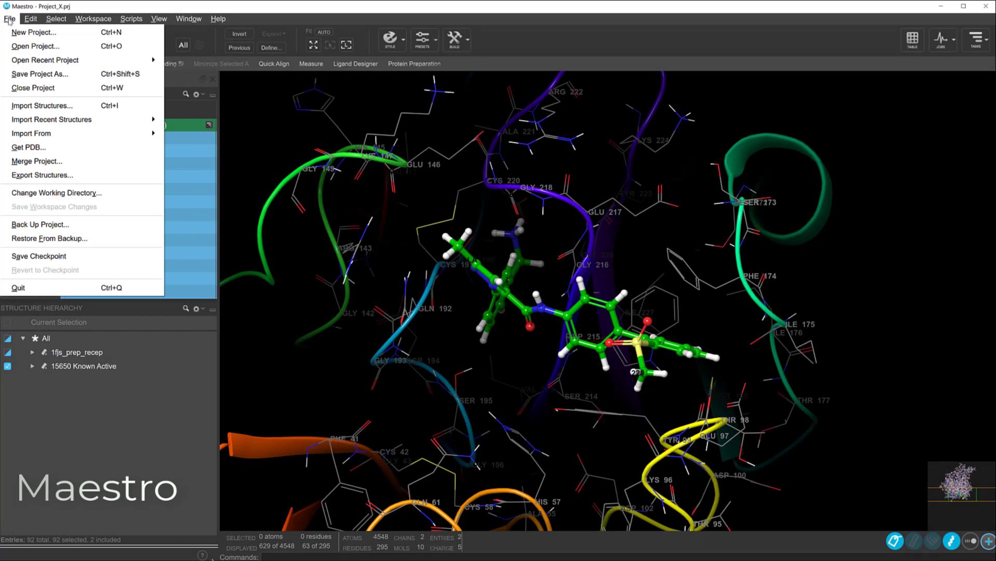
mouse_move(32, 134)
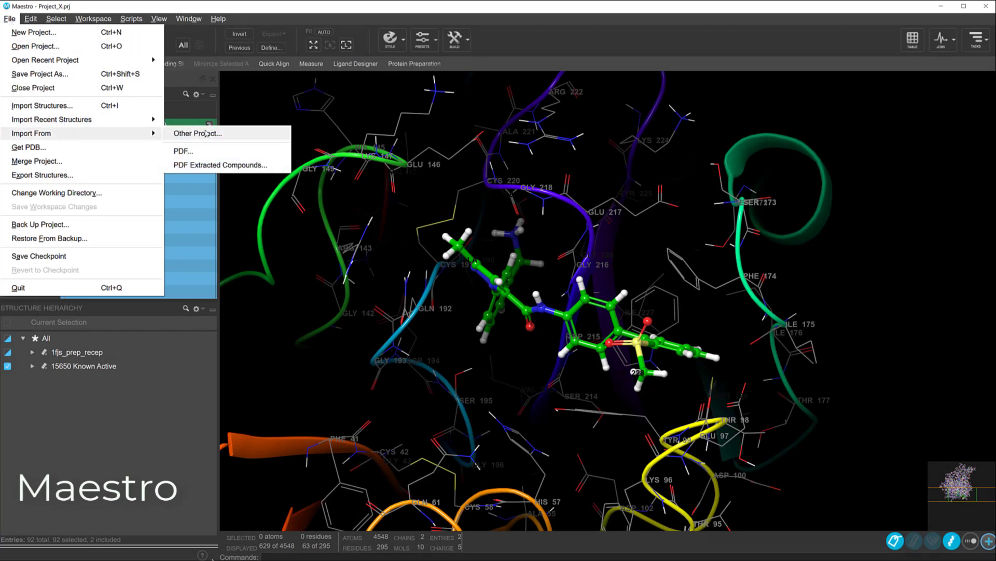
Browse Test_Project.prj's entries for import and select the three CAT-24 receptor entries
left_click(199, 134)
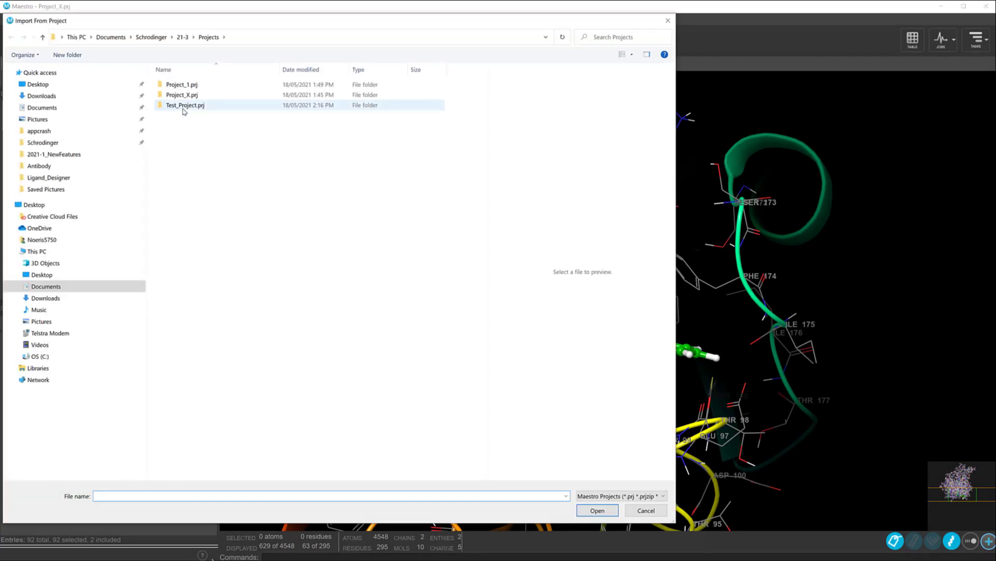
double_click(185, 106)
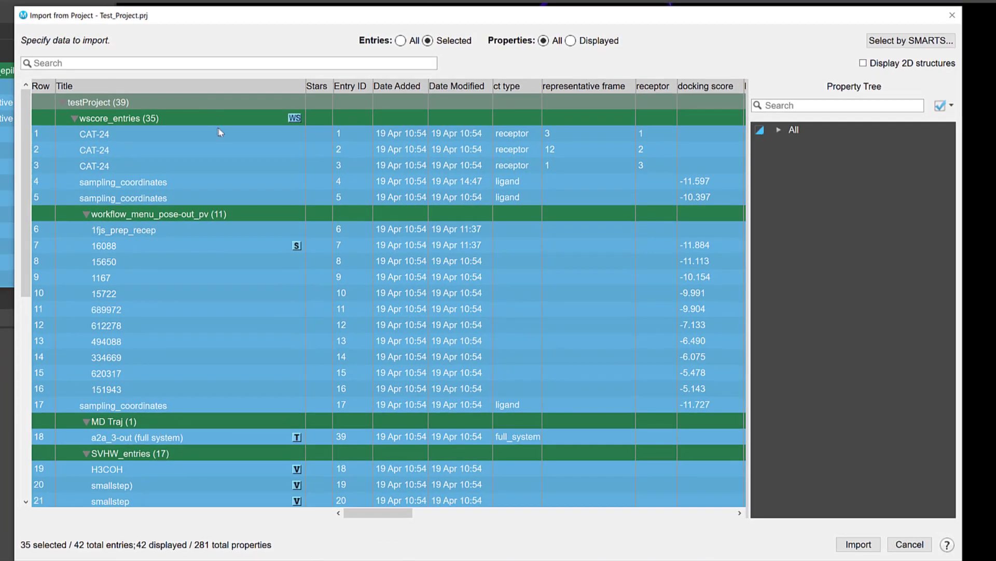
left_click(230, 136)
left_click(269, 166, "shift")
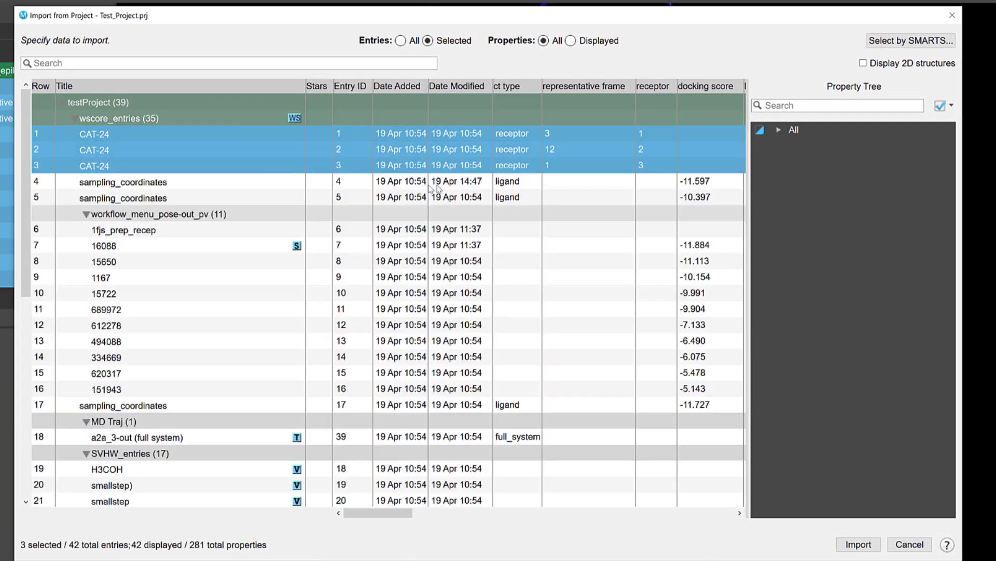
Choose the Glide > Primary > docking score property in the Property Tree
left_click(778, 131)
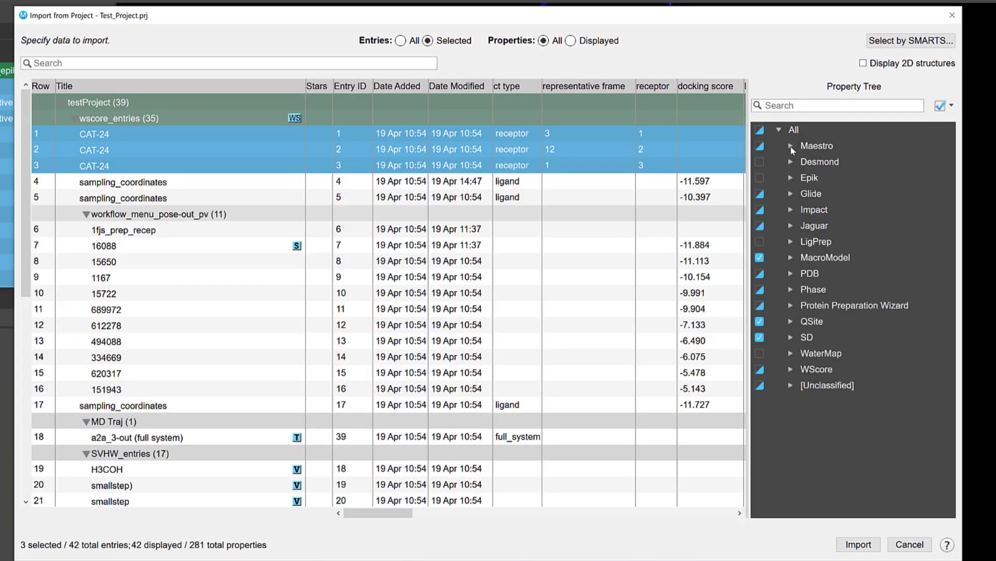
left_click(791, 194)
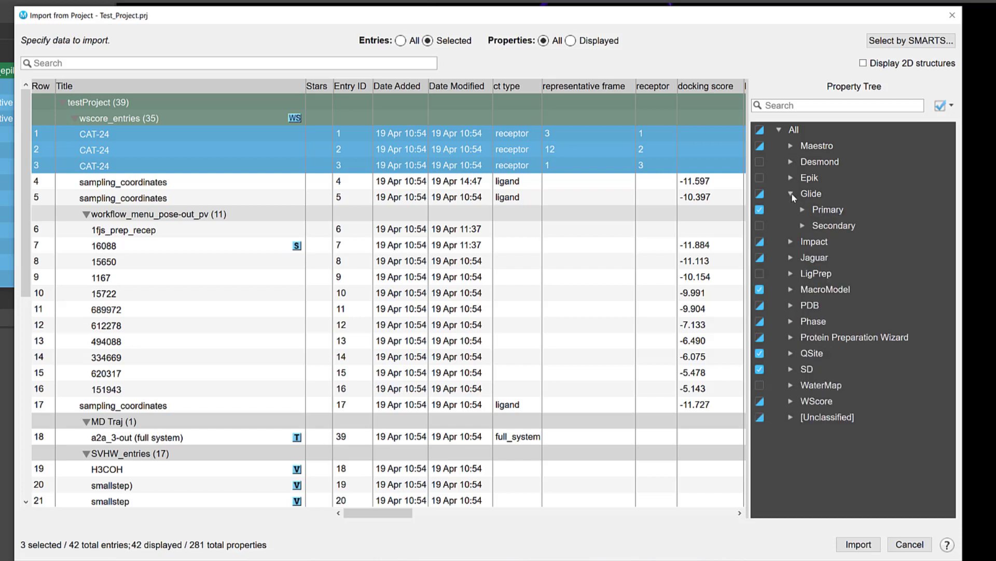
left_click(803, 209)
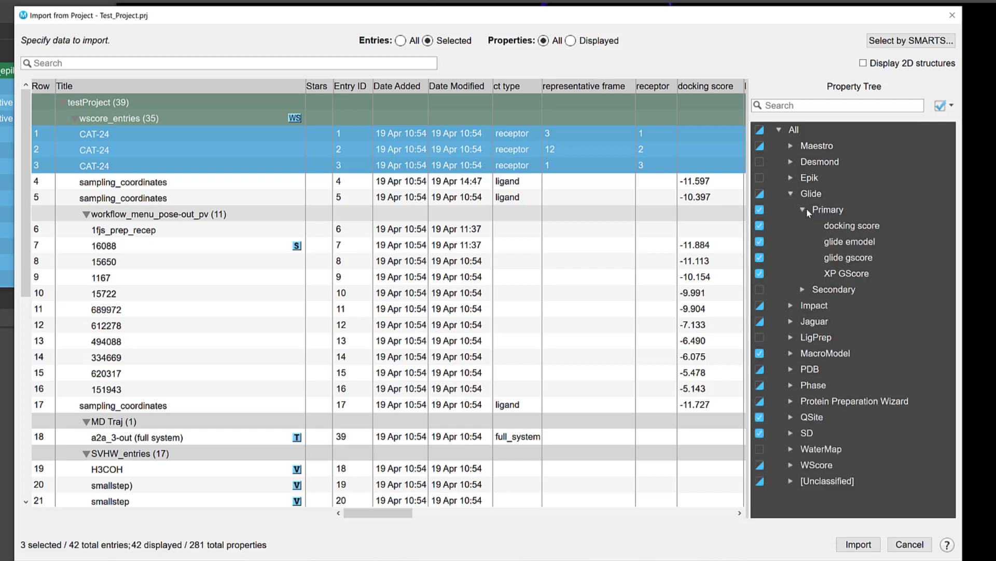
left_click(846, 227)
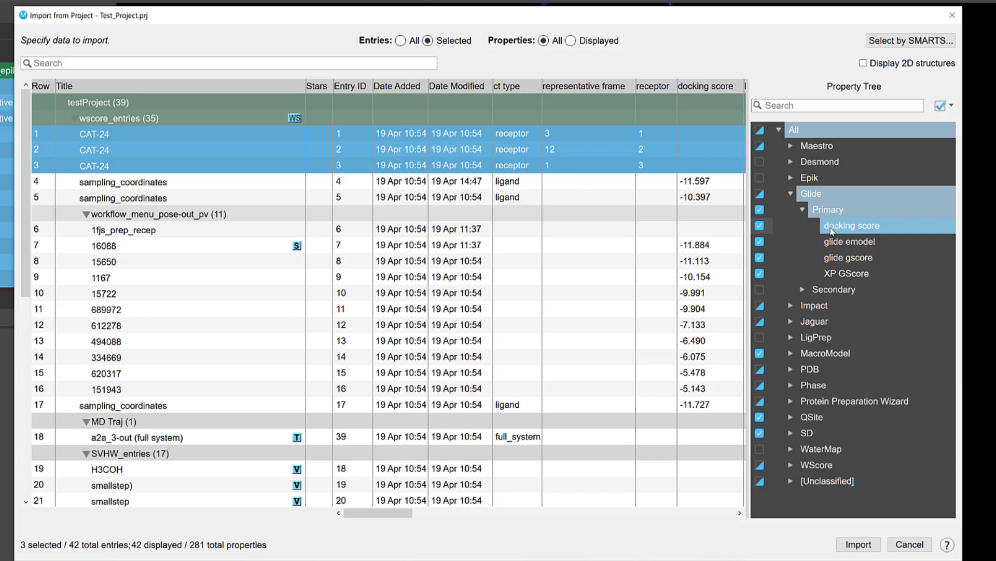
Filter entries by title 'CAT', reselect the three CAT-24 entries, then clear the filter
left_click(252, 213)
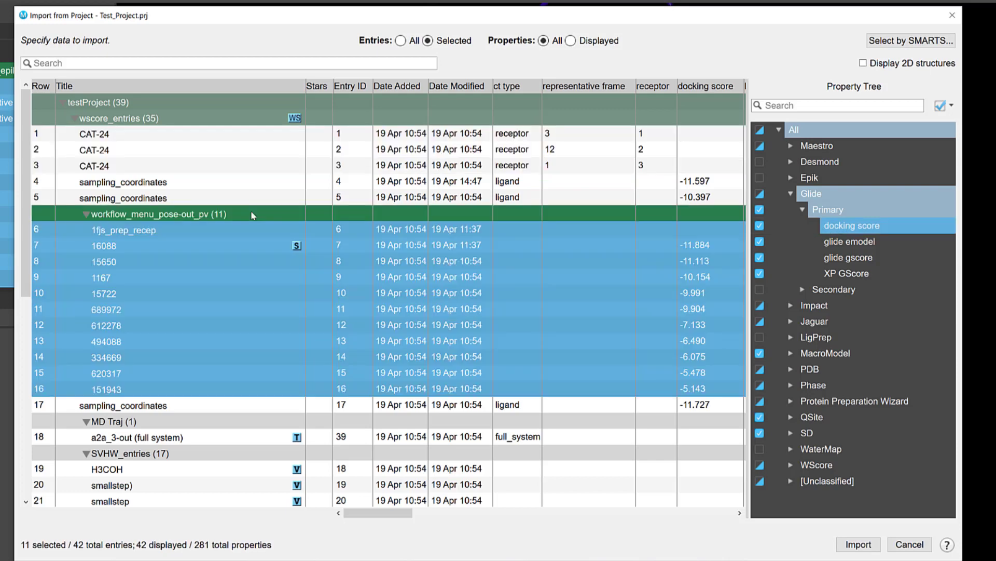
left_click(208, 63)
type("CA")
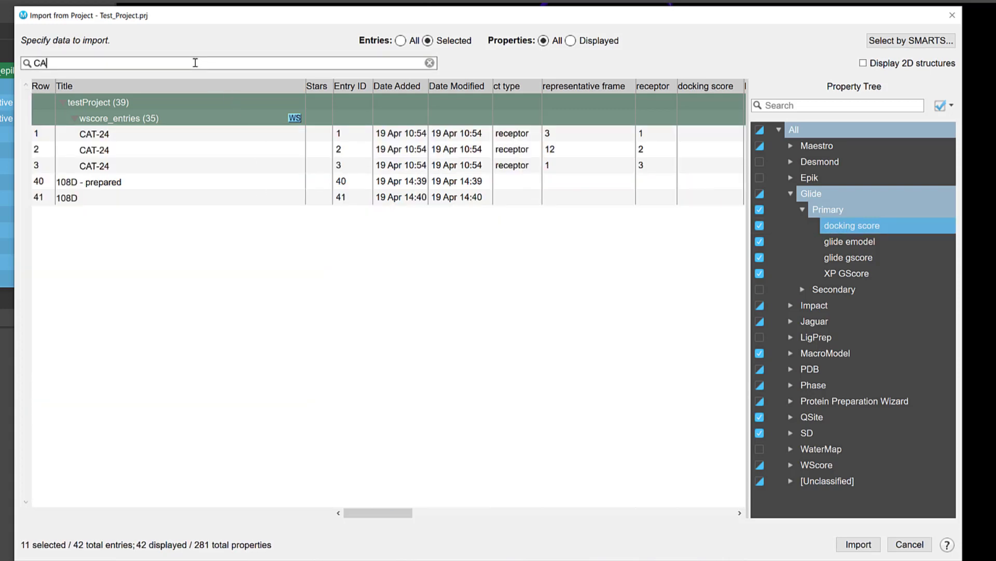
type("T")
left_click(187, 134)
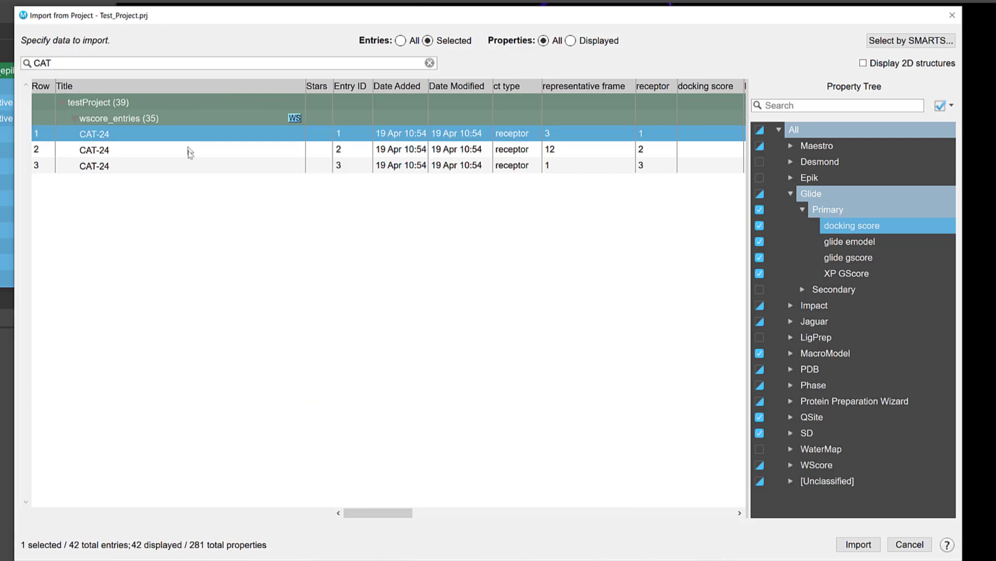
left_click(195, 171, "shift")
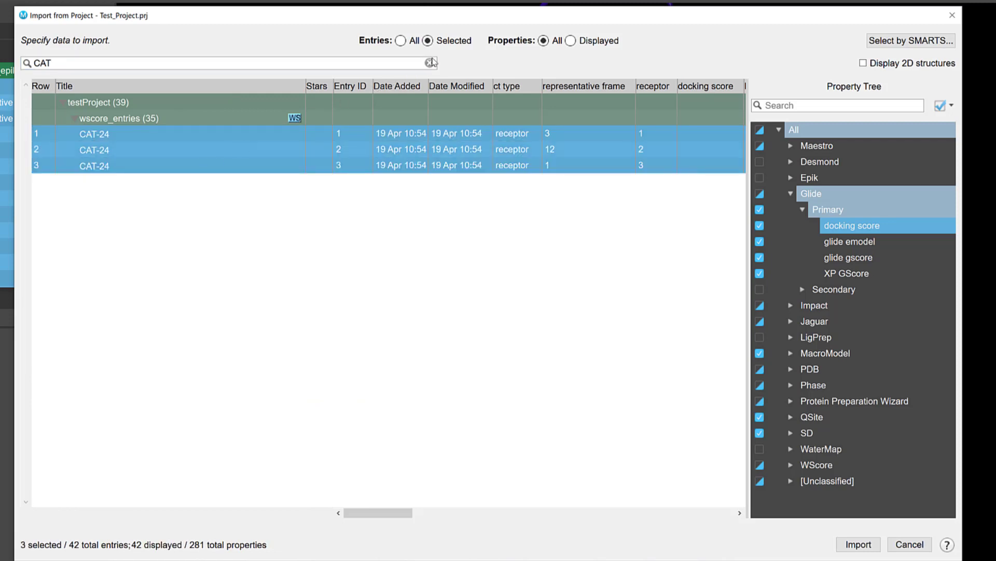
left_click(429, 62)
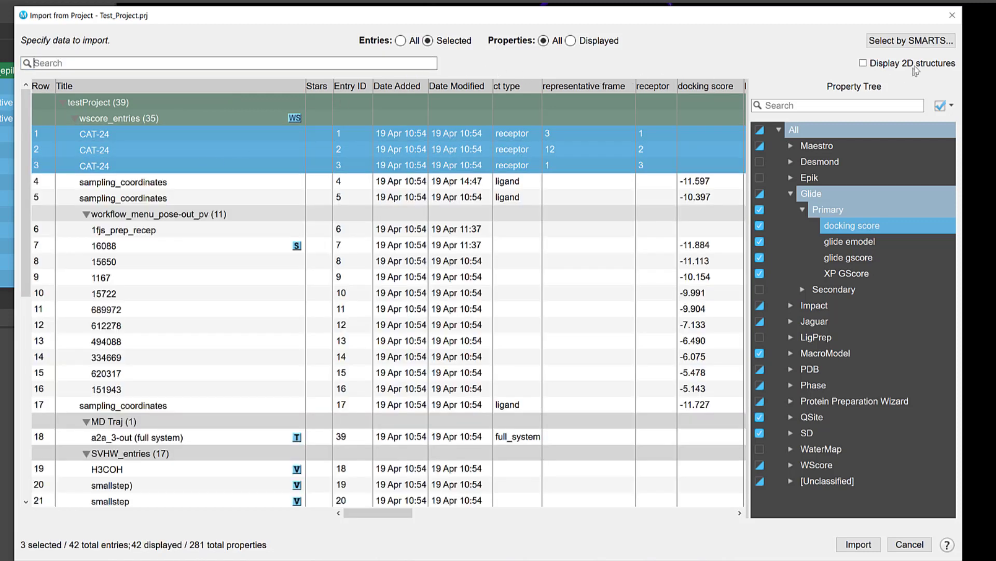
Sketch a three-membered carbon ring (C1CC1) as the SMARTS selection pattern
left_click(925, 46)
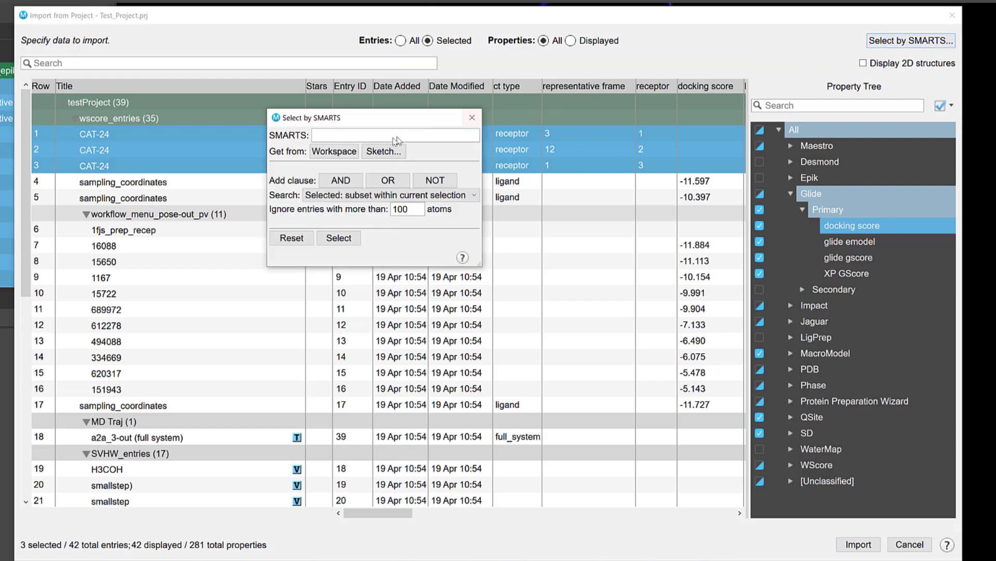
left_click(386, 148)
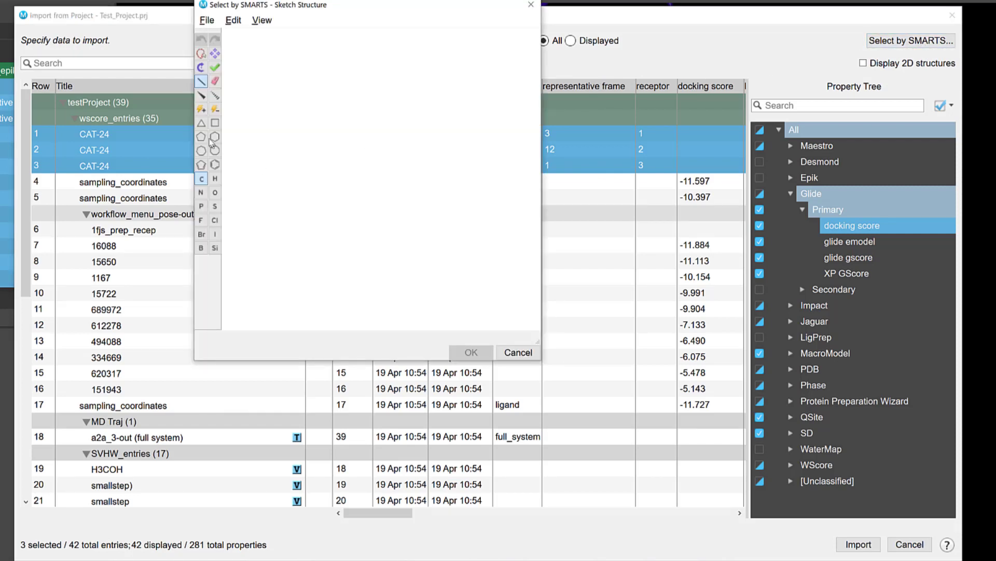
left_click(202, 124)
left_click(285, 159)
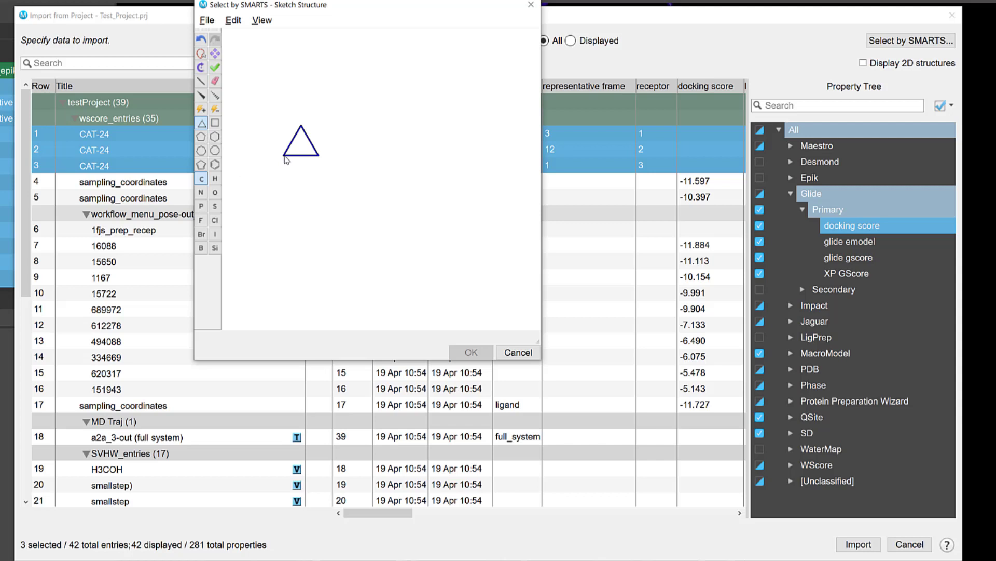
left_click(470, 352)
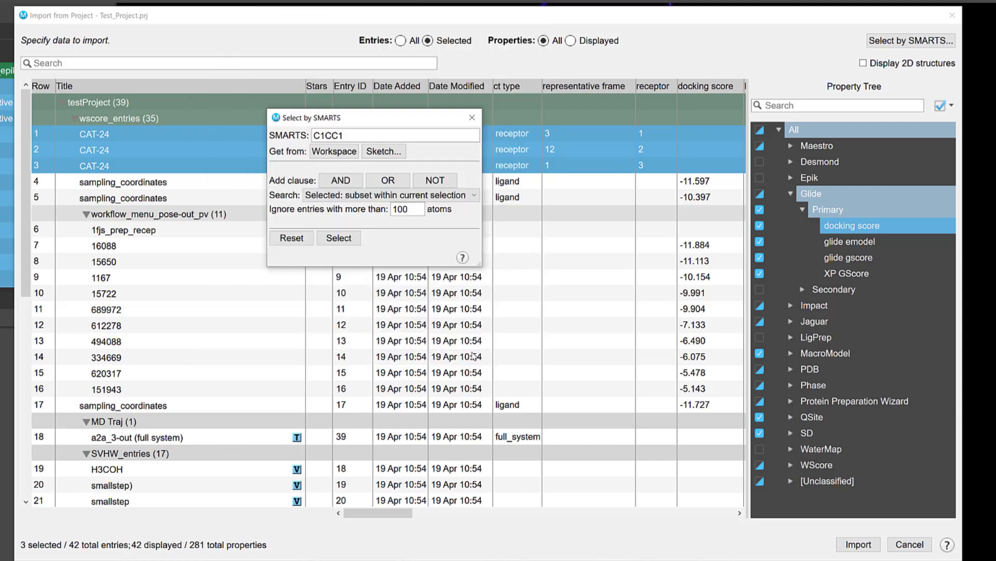
Search all entries for the ring pattern, selecting the five matching ligands
left_click(339, 239)
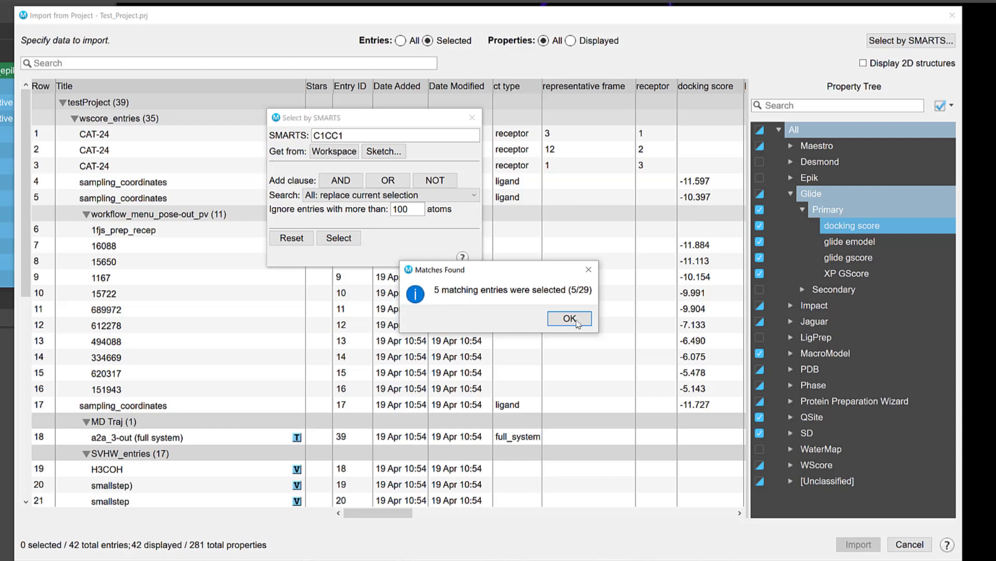
left_click(577, 320)
left_click(472, 118)
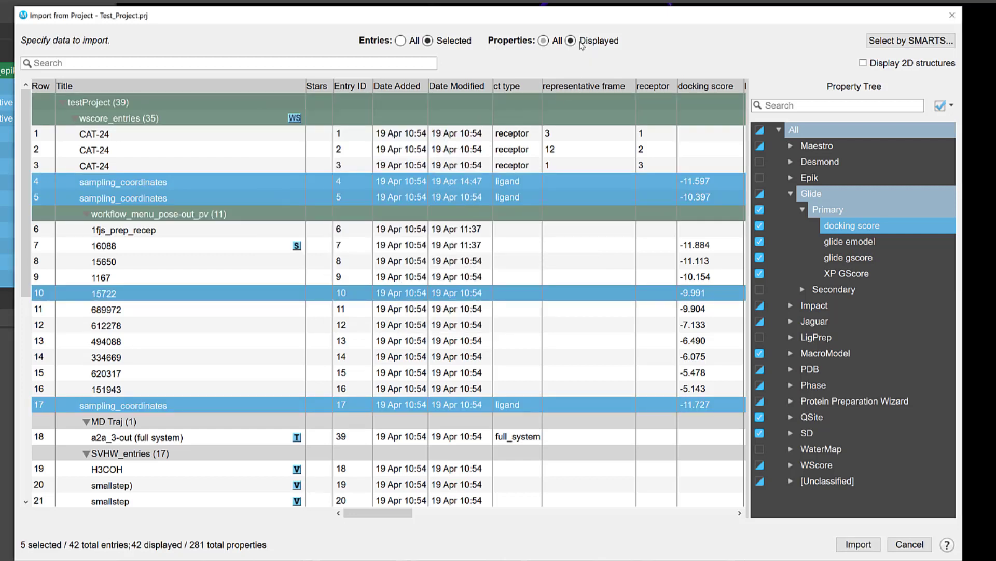
Show 2D structures for the entries and import the selected ligands into the workspace
left_click(886, 67)
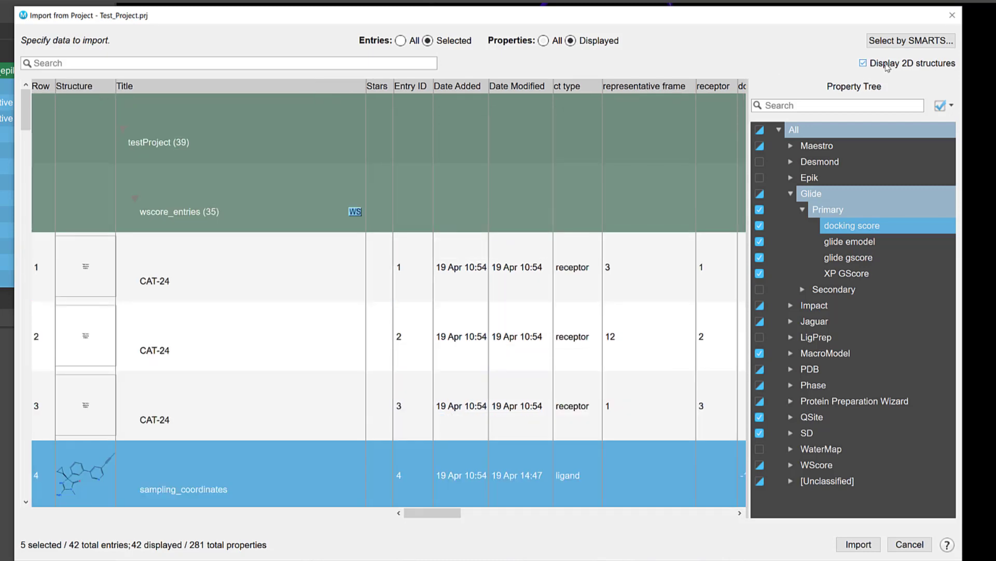
scroll(345, 335, "down", 2)
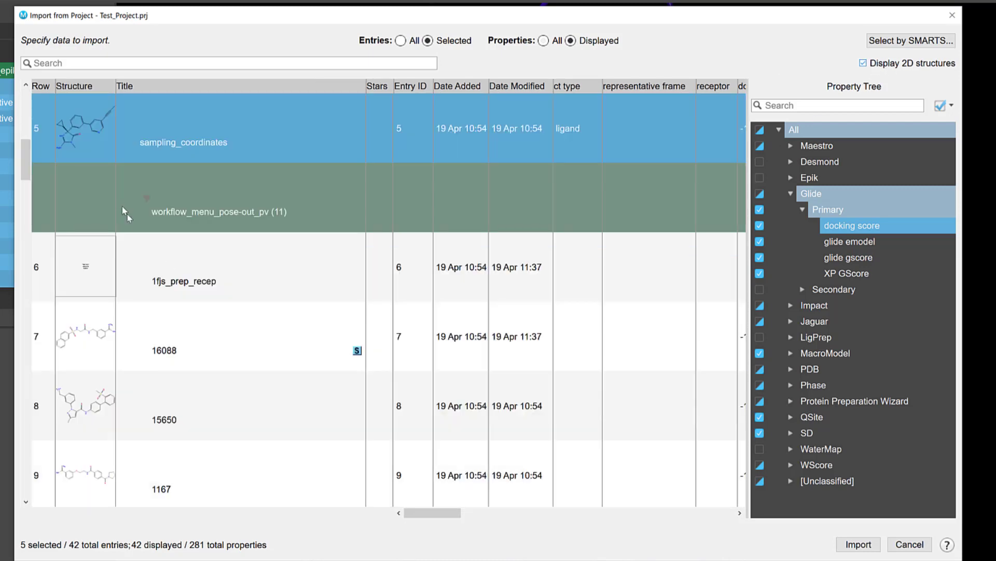
scroll(122, 209, "up", 3)
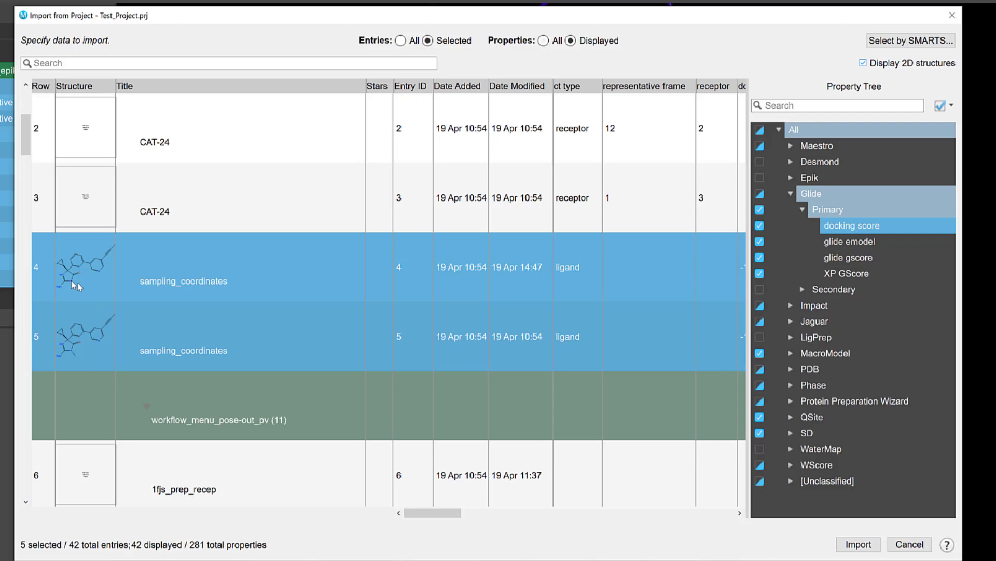
left_click(864, 544)
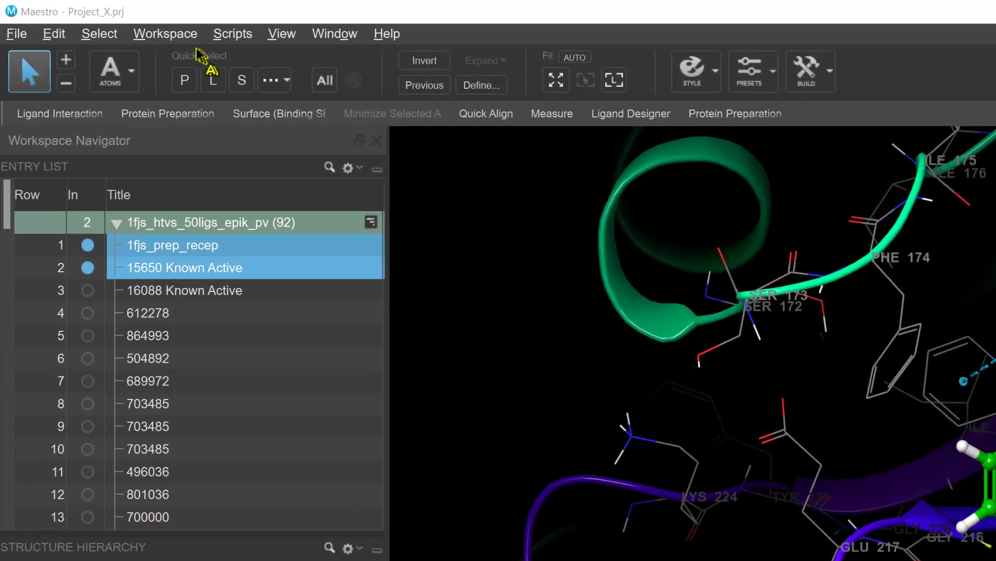
Keep a Rock 30° arc at Medium speed in Animation Settings and start saving the animation
left_click(104, 21)
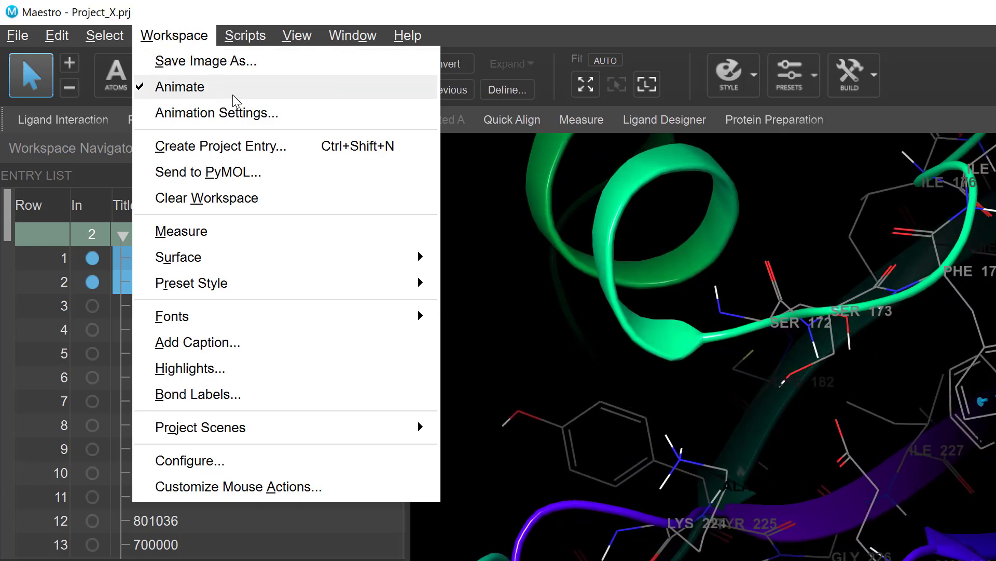
left_click(234, 112)
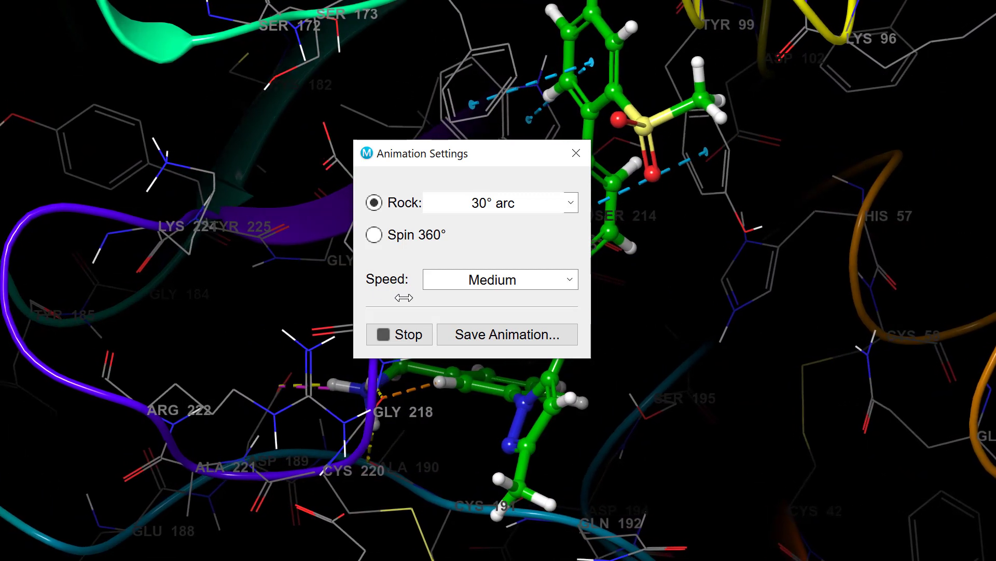
left_click(534, 343)
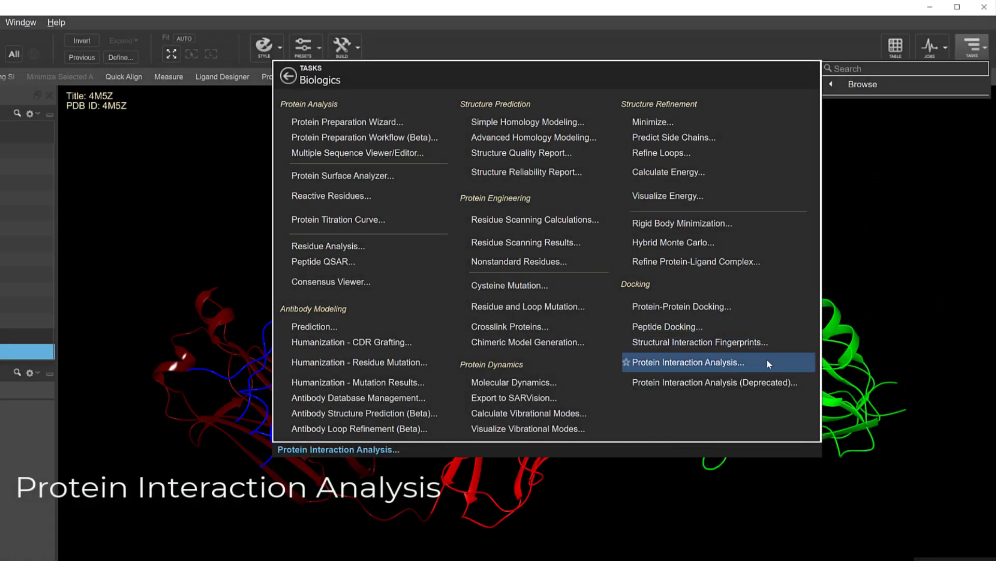
Launch Protein Interaction Analysis from the Biologics tasks for the 4M5Z complex
left_click(767, 362)
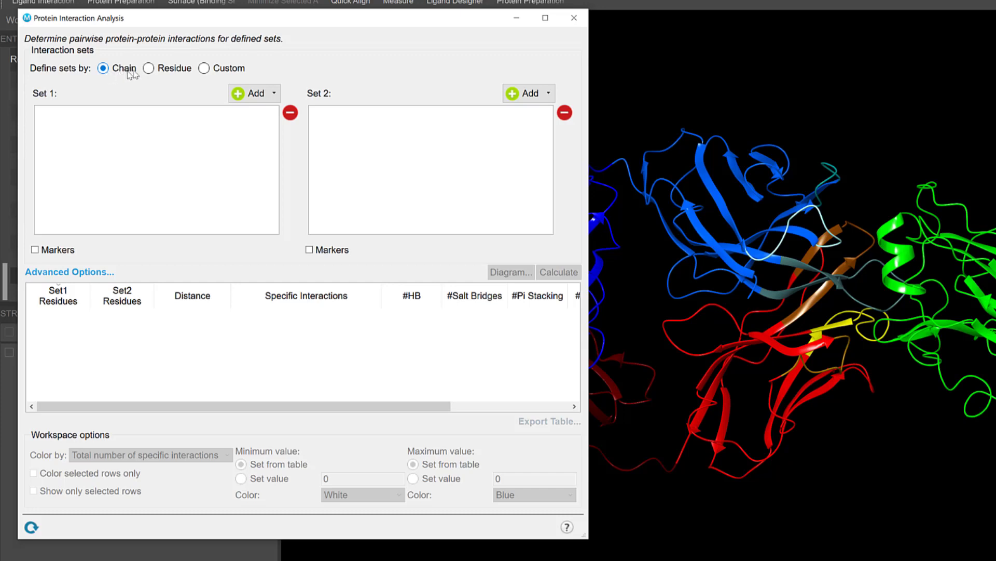
Define interaction sets by chain: chains H and L in Set 1, chain A in Set 2
left_click(222, 72)
left_click(125, 69)
left_click(257, 96)
left_click(181, 146)
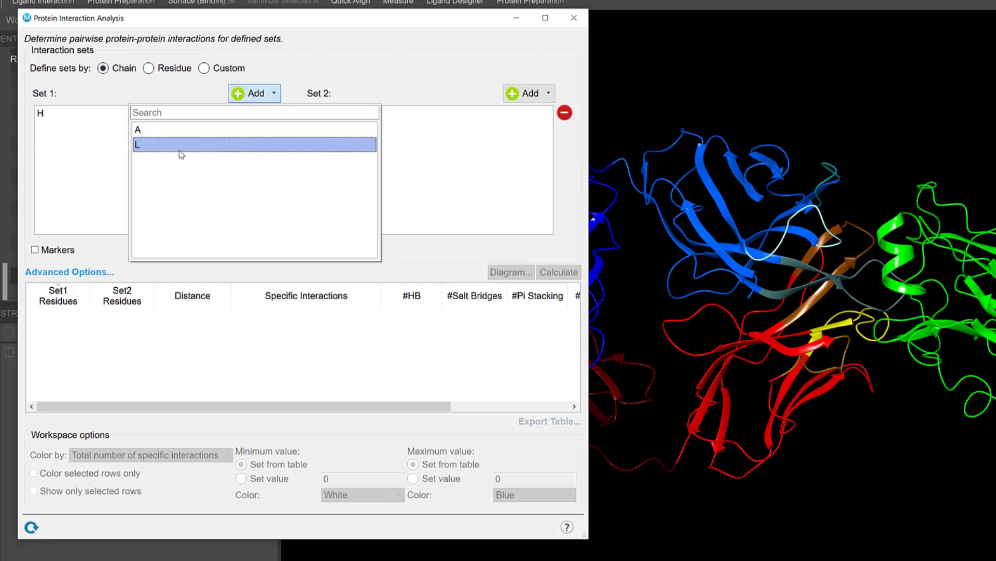
left_click(180, 145)
left_click(536, 101)
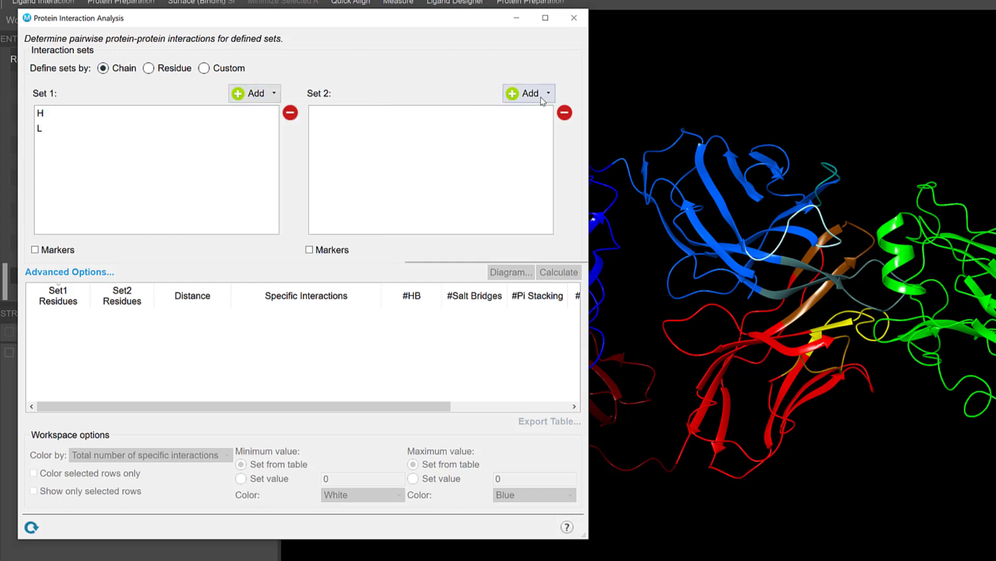
left_click(499, 129)
left_click(490, 100)
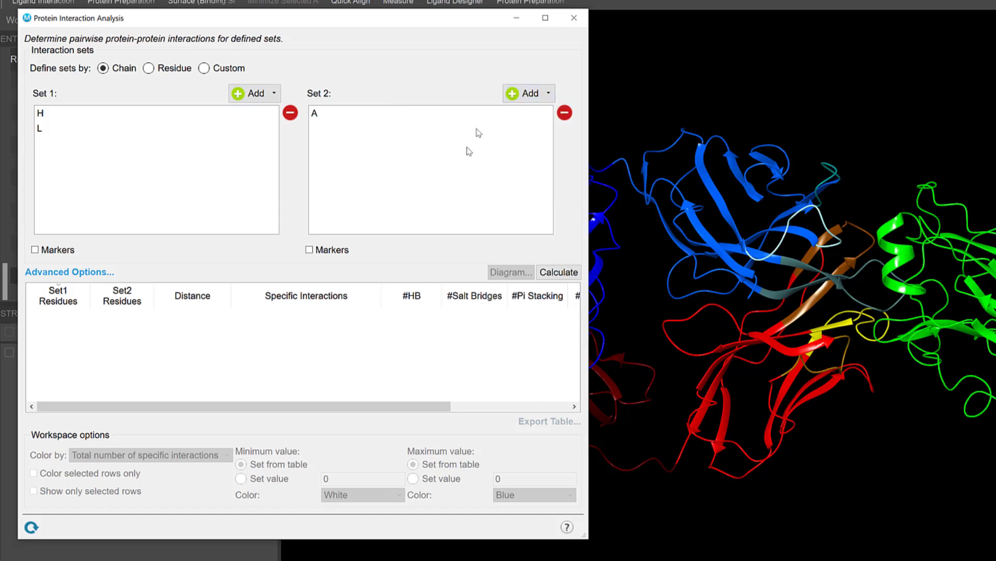
Calculate the interactions between the two sets and show them as an interaction diagram
left_click(565, 270)
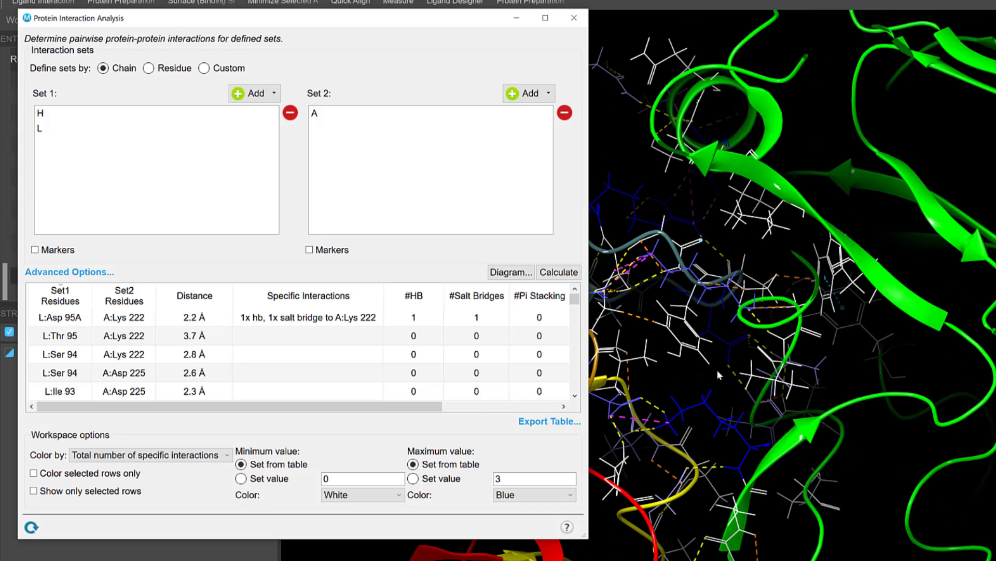
left_click(509, 272)
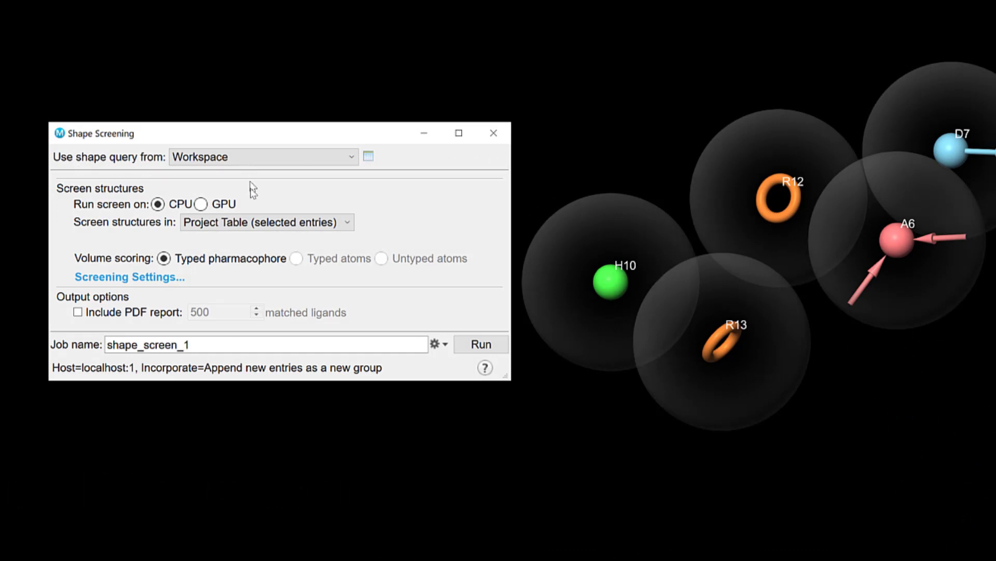
Include a PDF report of the 500 matched ligands in the shape screen
left_click(88, 314)
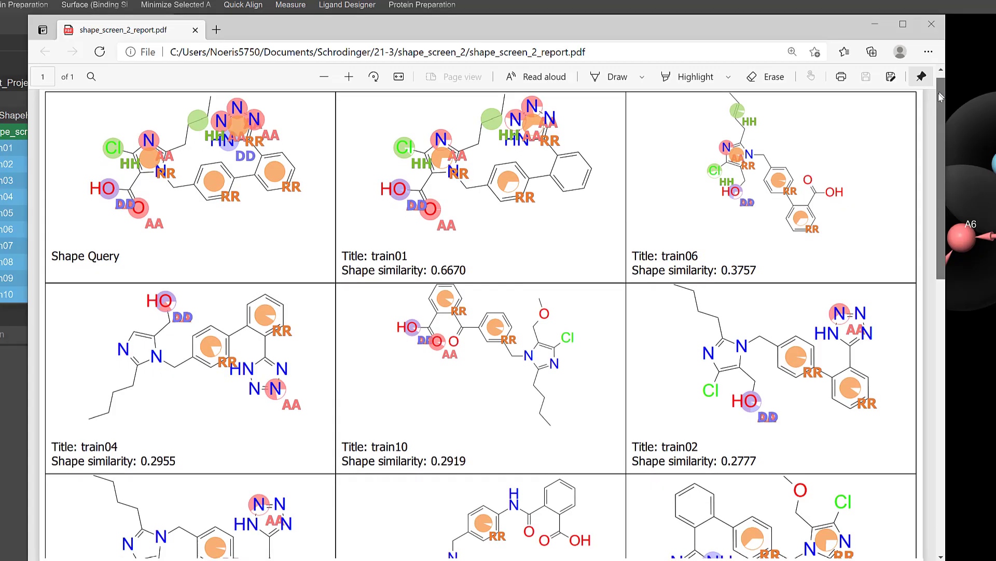
left_click_drag(937, 107, 914, 227)
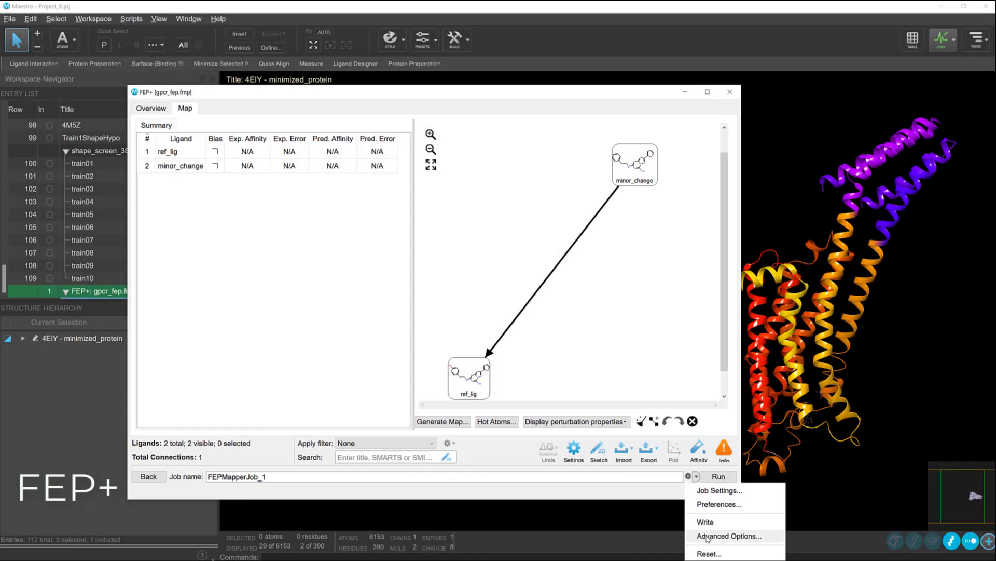
Enable Run membrane protocol in the FEP+ Advanced Options
left_click(707, 537)
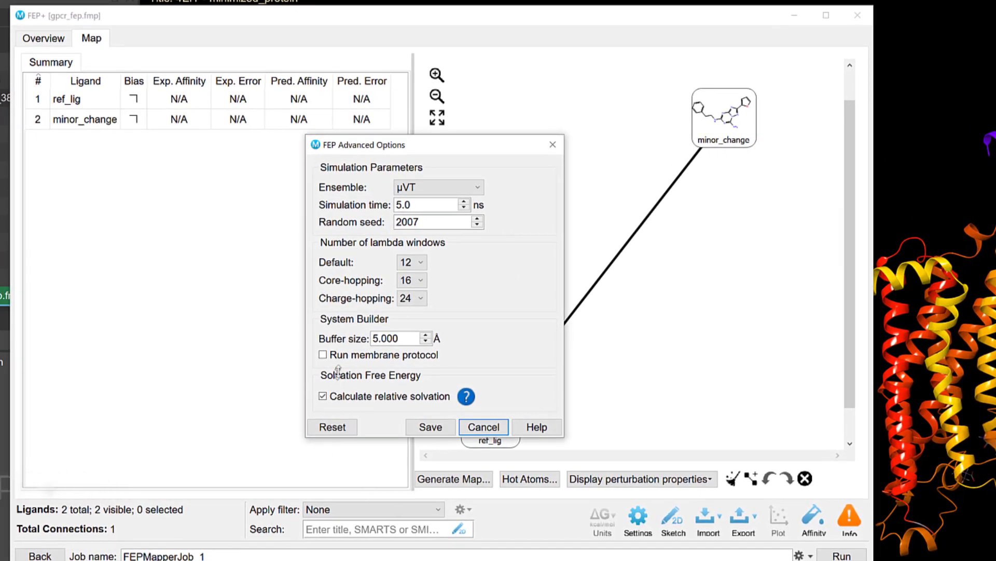
left_click(323, 355)
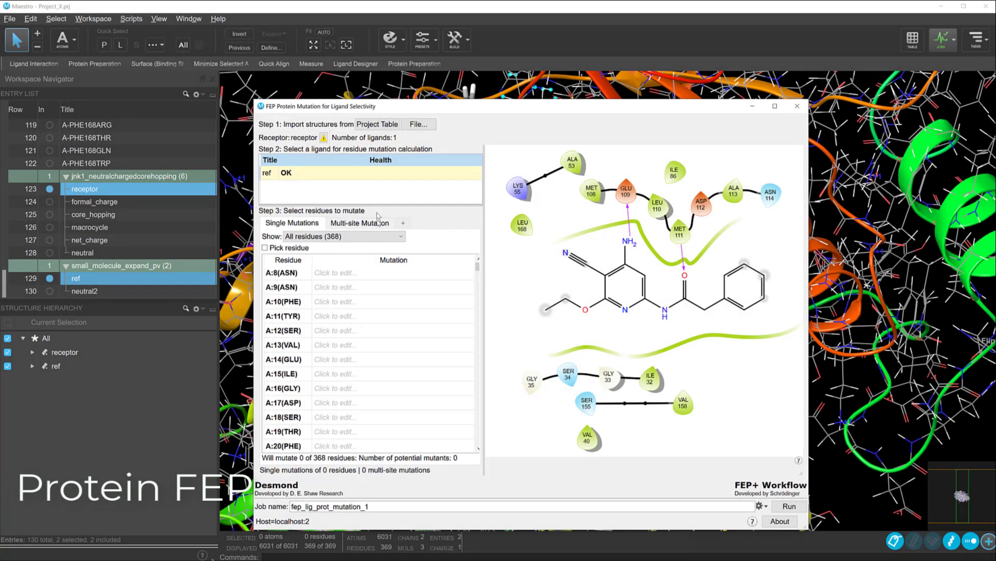
Define a multi-site mutation: A:214(ILE) to ARN and A:215(MET) to PHE
left_click(358, 222)
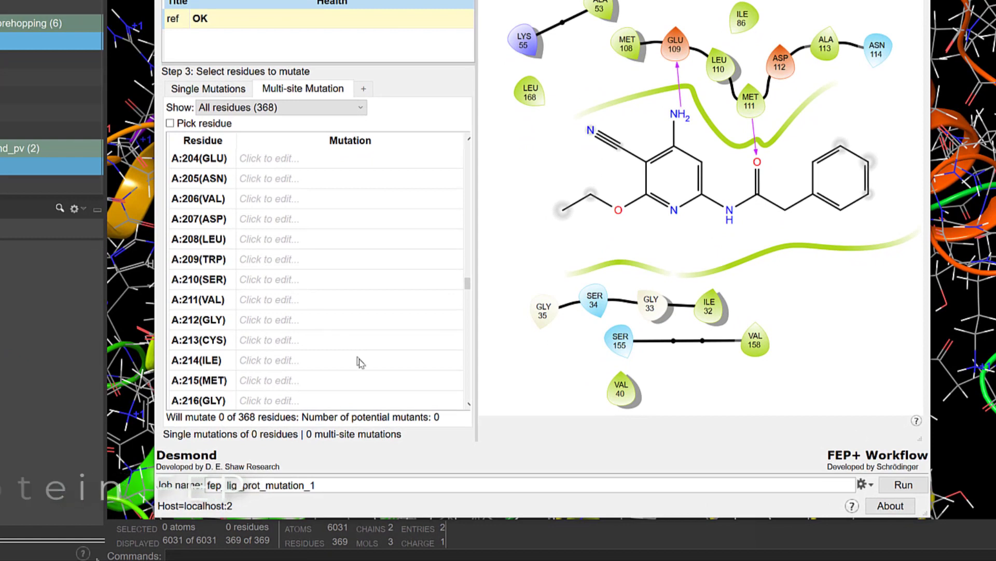
left_click(365, 363)
left_click(335, 395)
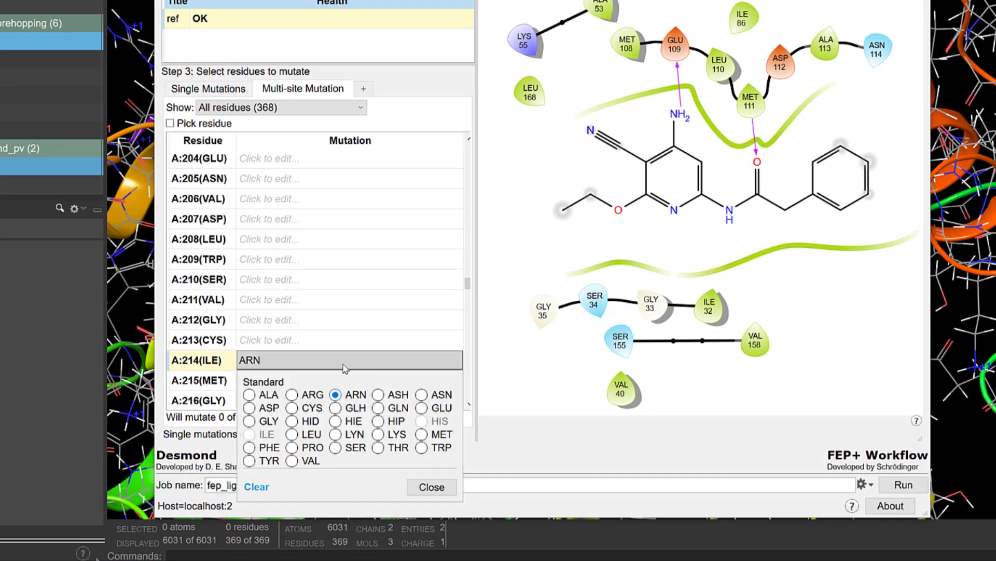
left_click(433, 488)
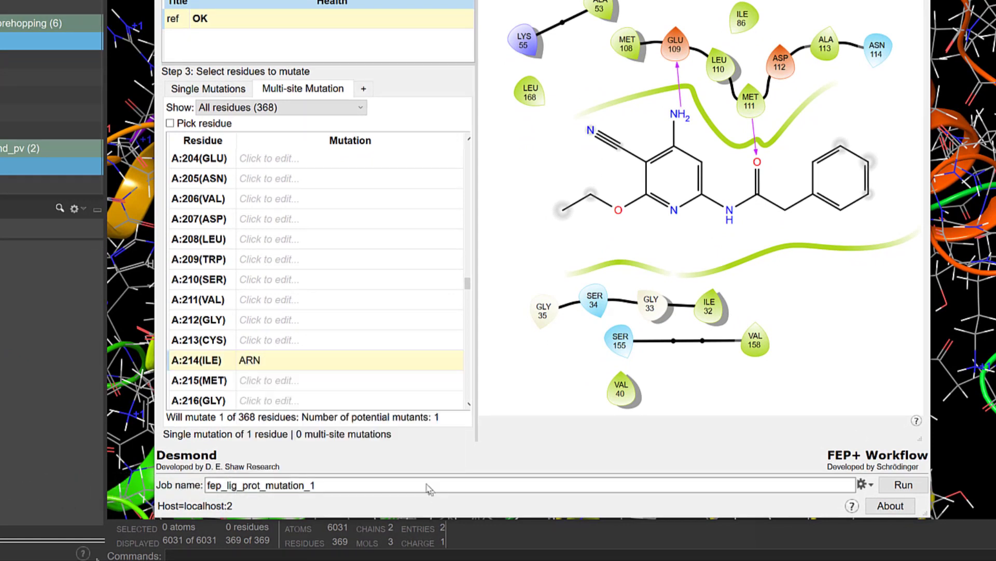
left_click(330, 383)
left_click(253, 323)
left_click(434, 365)
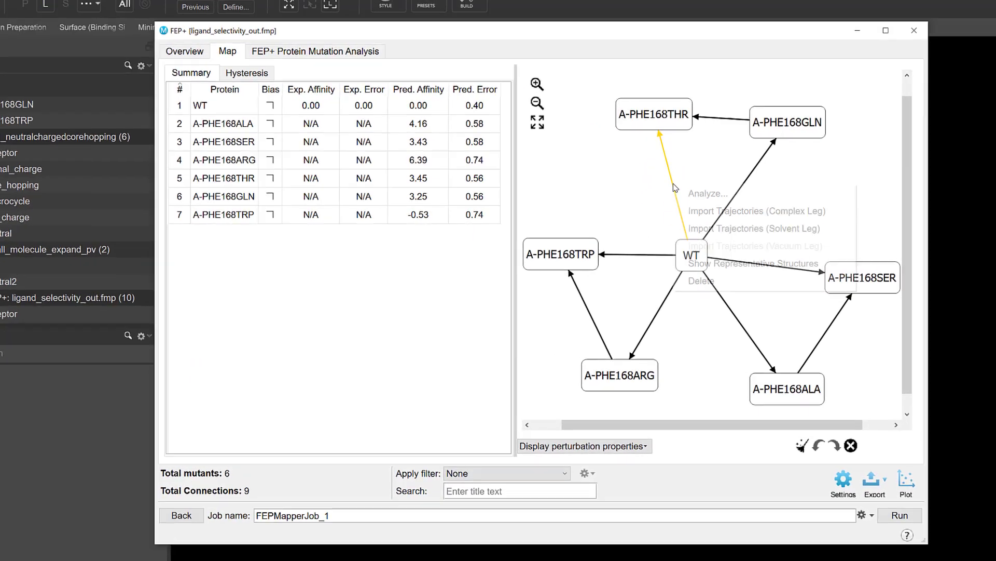
Analyze the WT to A-PHE168THR edge, reviewing interaction charts, ligand details and protein details
right_click(677, 185)
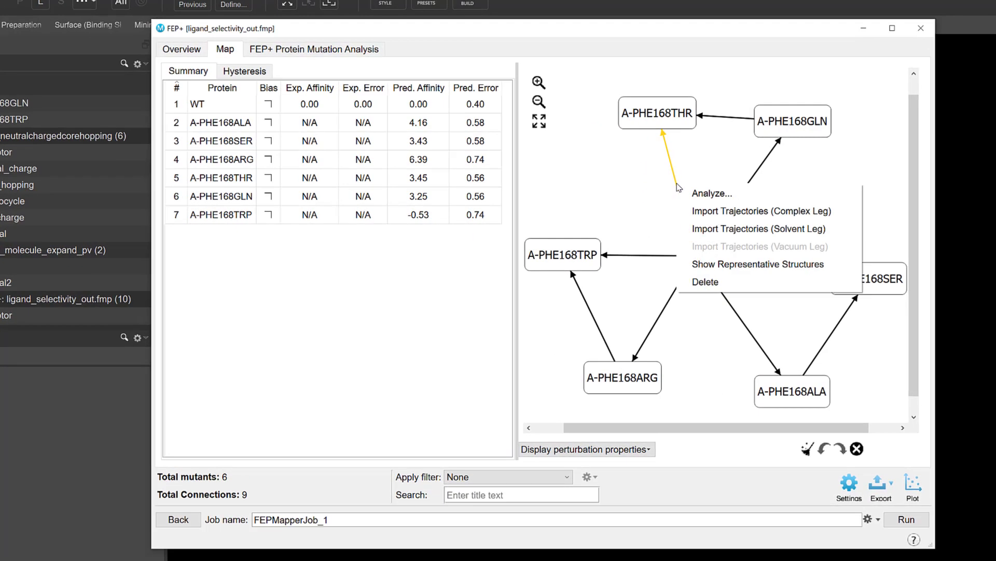
left_click(728, 201)
left_click(341, 40)
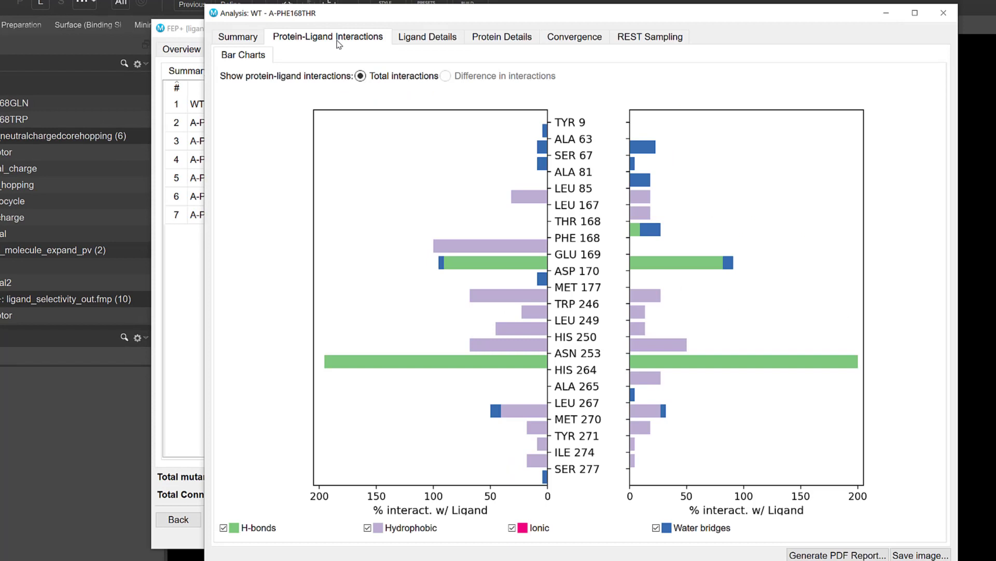
left_click(441, 40)
left_click(505, 37)
Review convergence and REST sampling for the complex leg, then show the predicted-vs-experimental ΔG plot
left_click(578, 38)
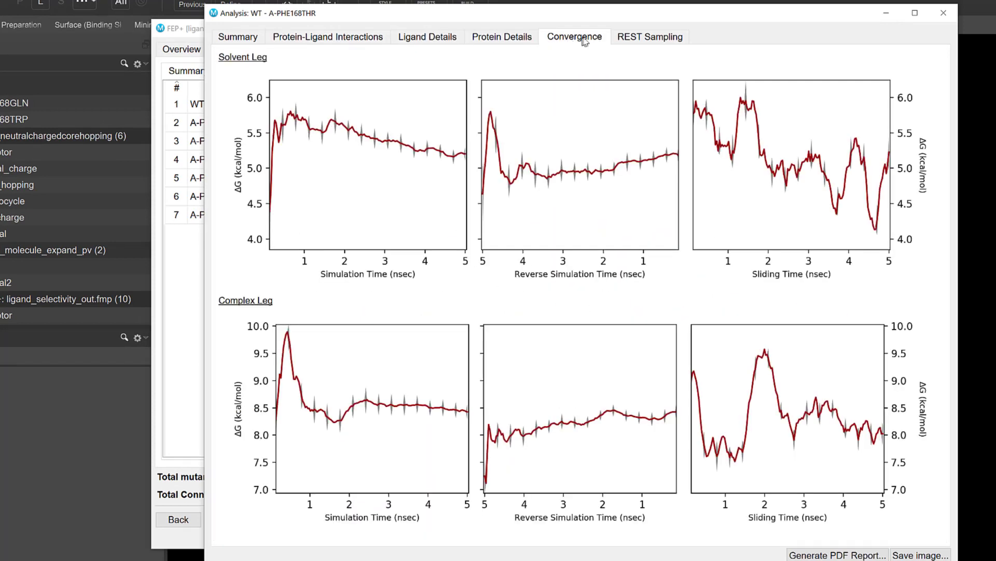
left_click(642, 39)
left_click(287, 63)
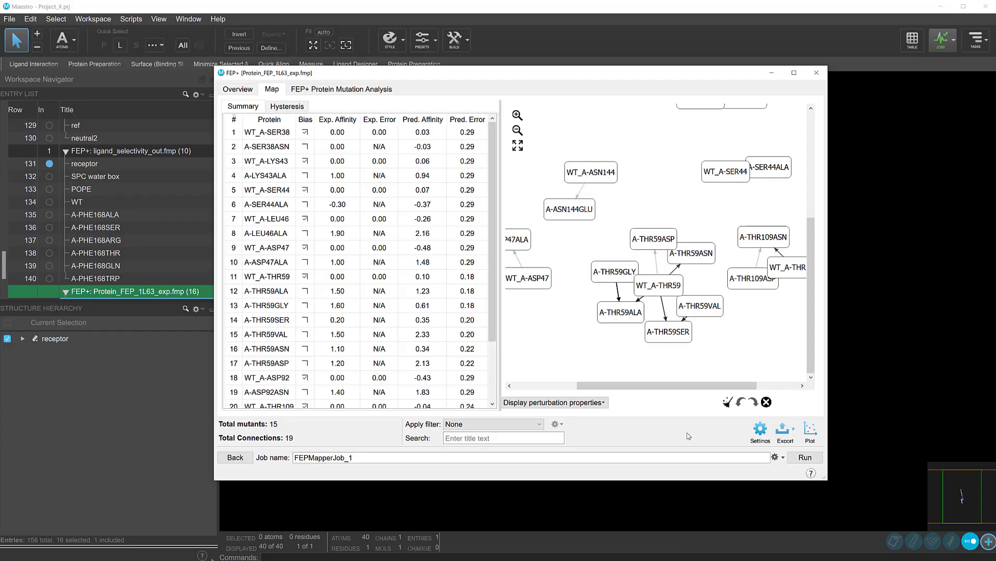
left_click(811, 430)
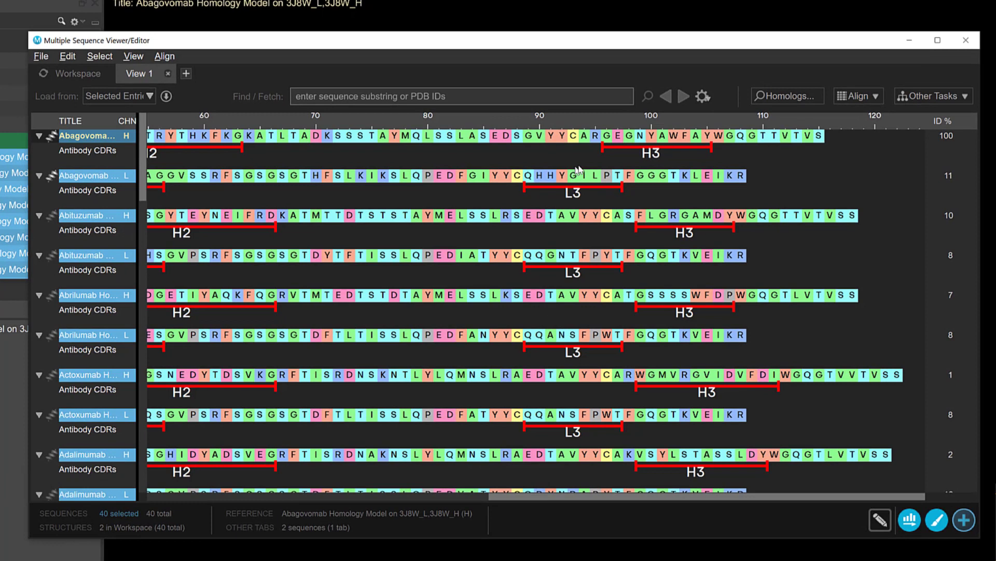
Expand an H3 residue selection to all same-annotation CDR residues and copy them to a new tab
right_click(651, 146)
mouse_move(704, 159)
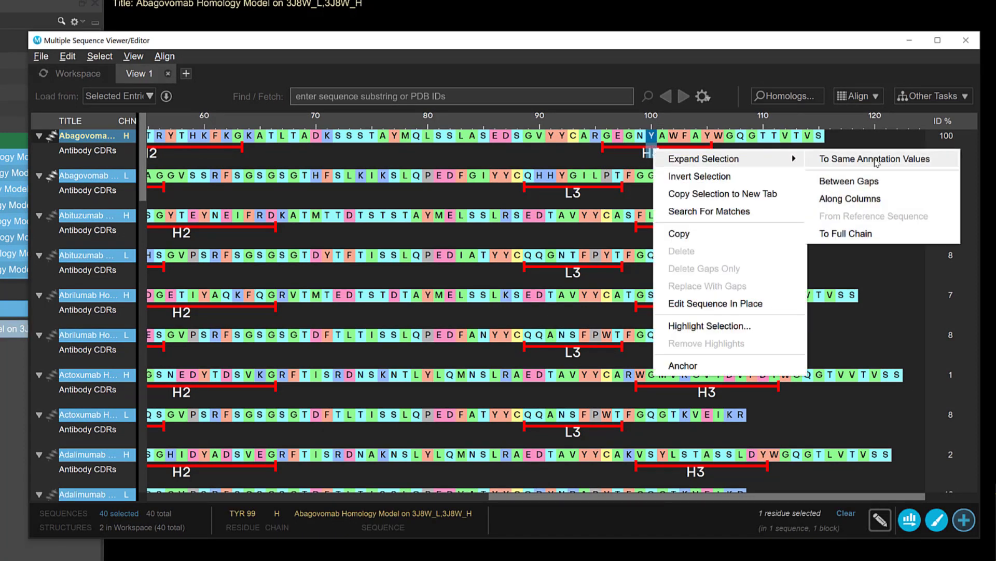
left_click(895, 160)
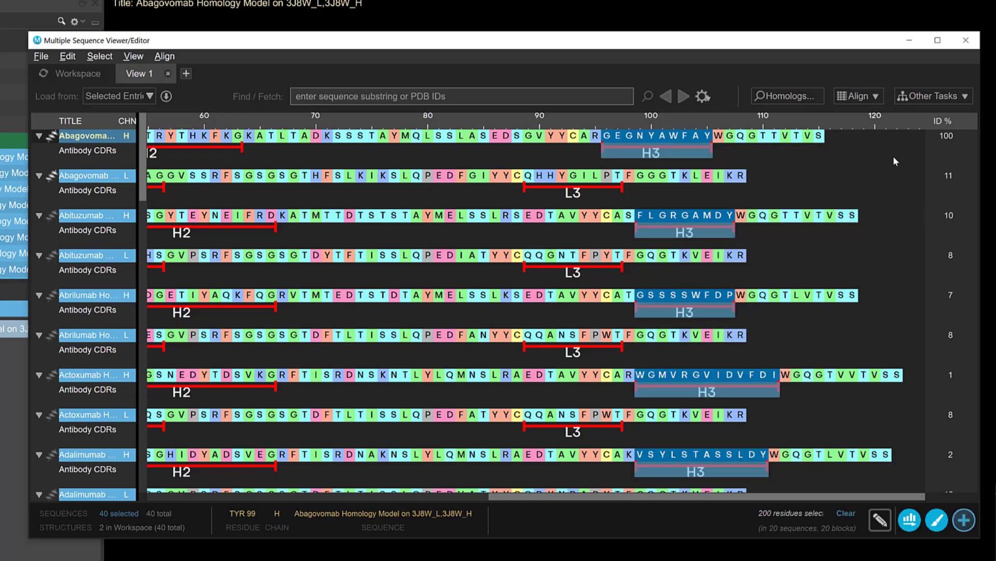
right_click(679, 146)
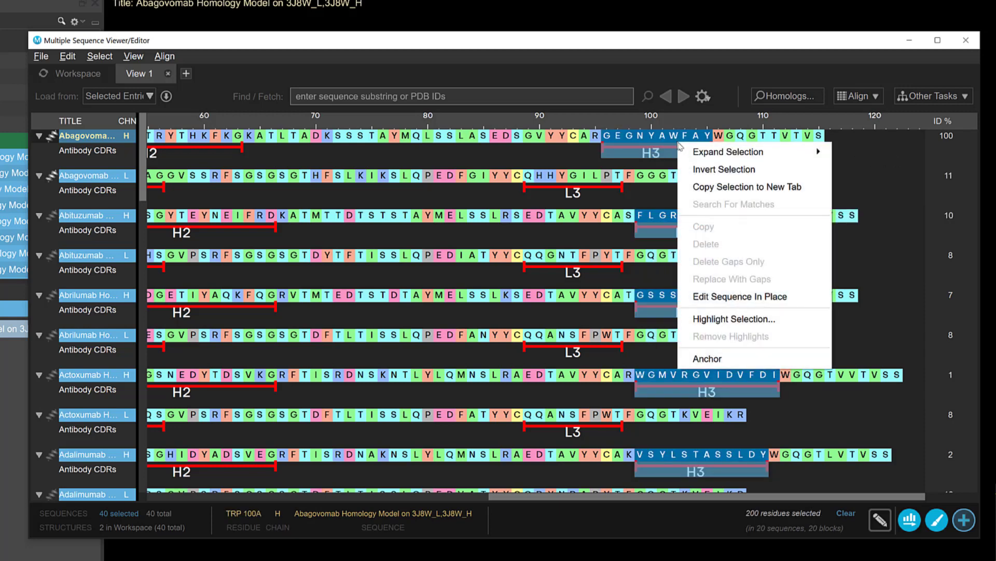
left_click(717, 187)
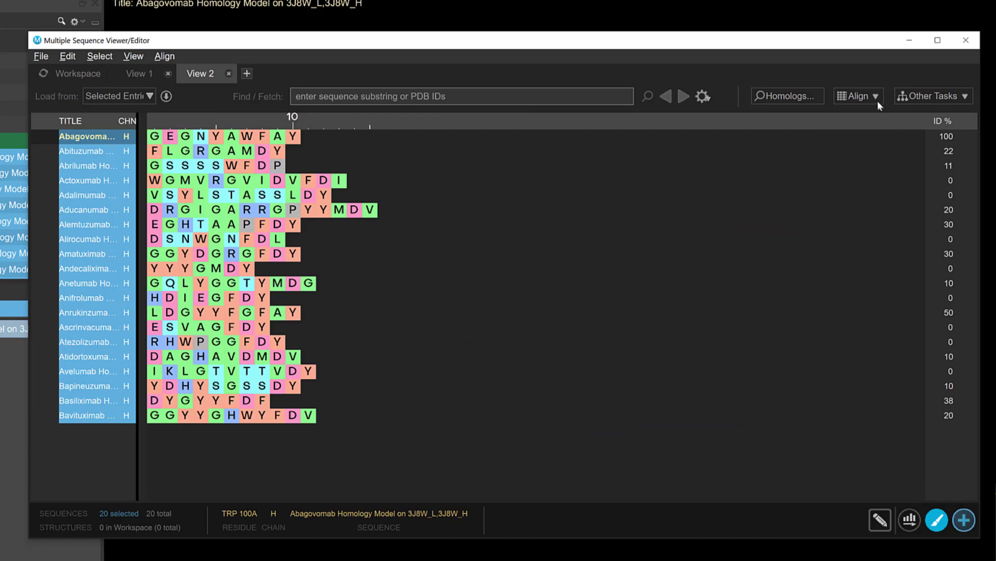
Align the H3 sequences, compare them by pairwise identity and show the dendrogram
left_click(875, 96)
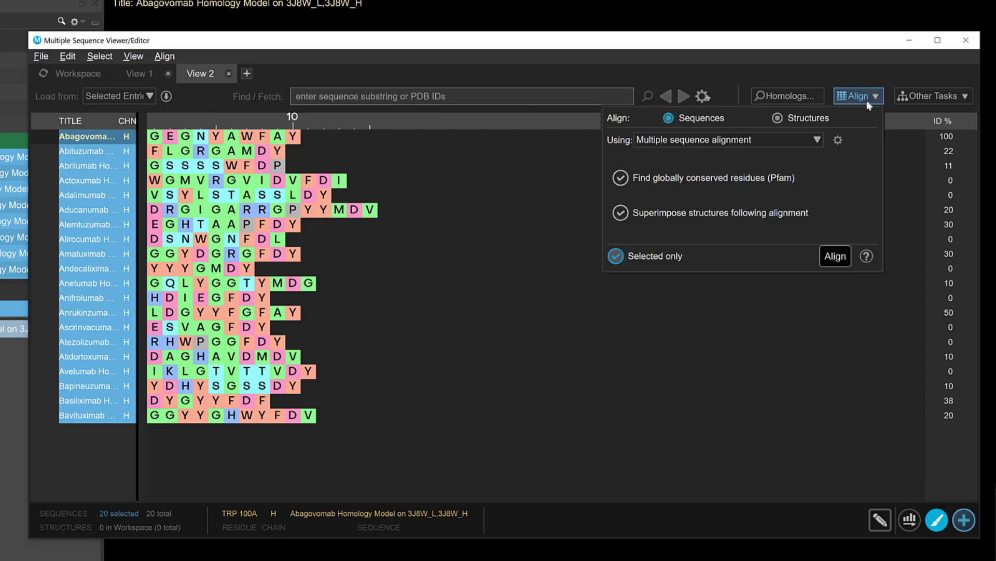
left_click(835, 256)
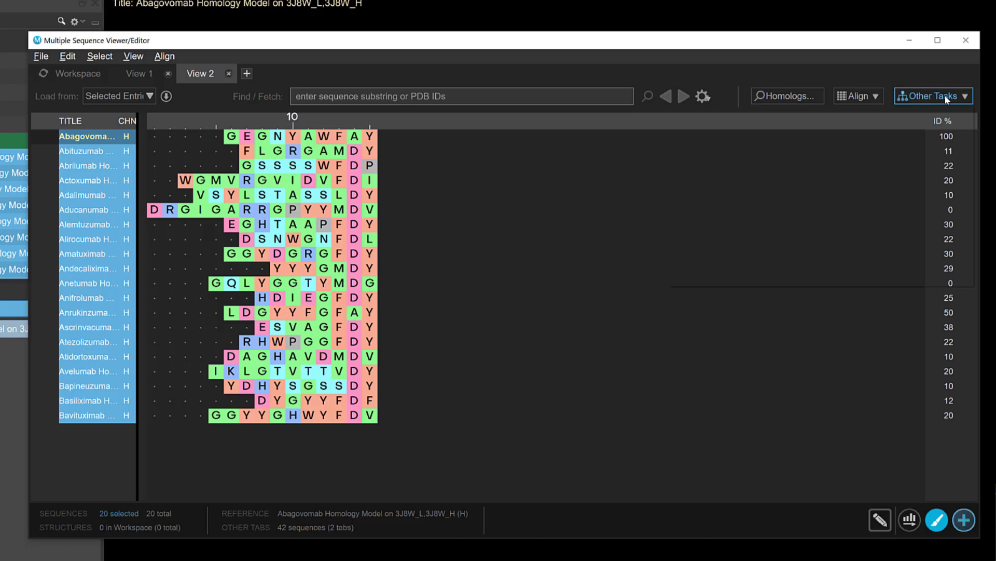
left_click(945, 99)
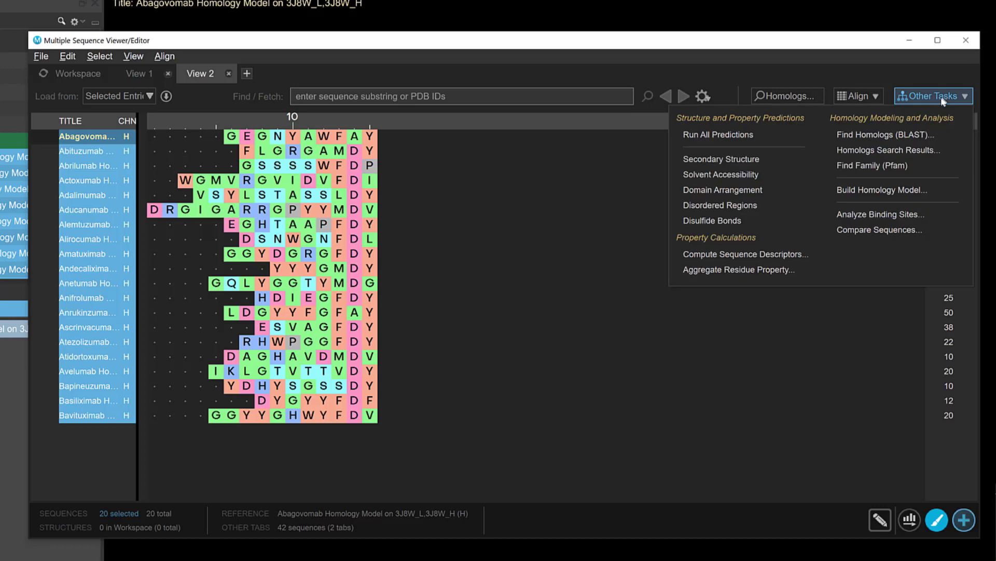
left_click(884, 230)
left_click(156, 59)
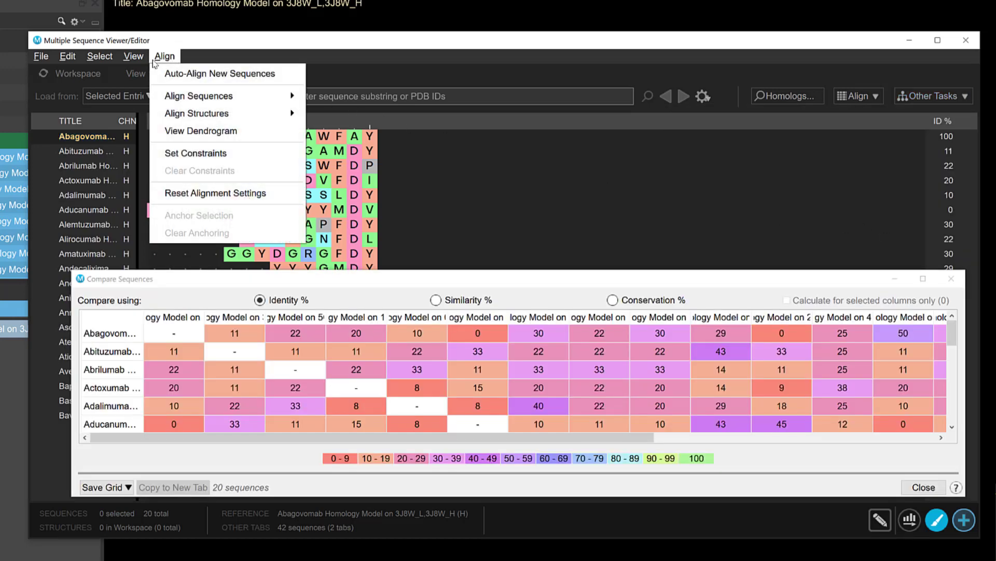
left_click(204, 129)
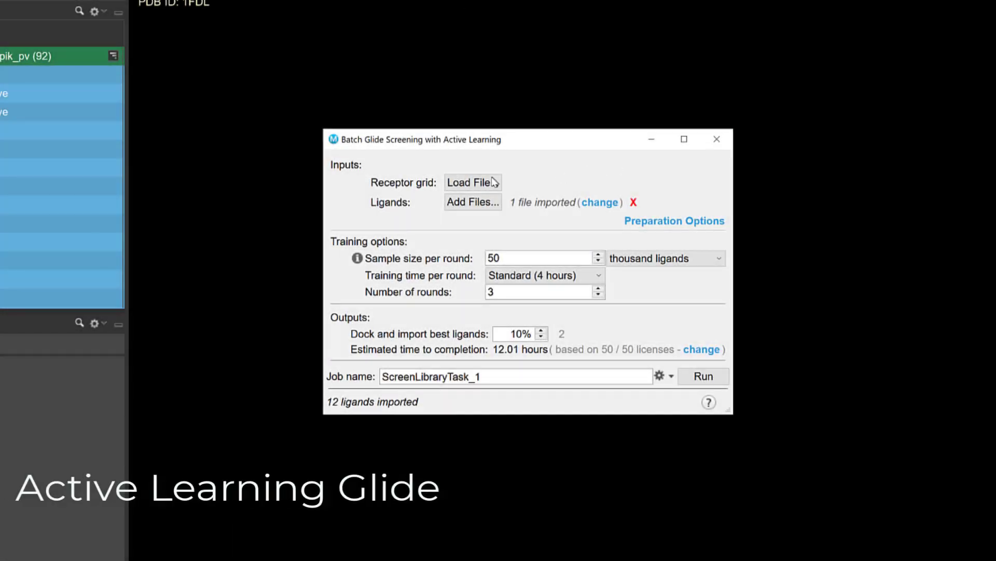
Load the glide-grid_6GWE receptor grid file for Batch Glide screening
left_click(486, 184)
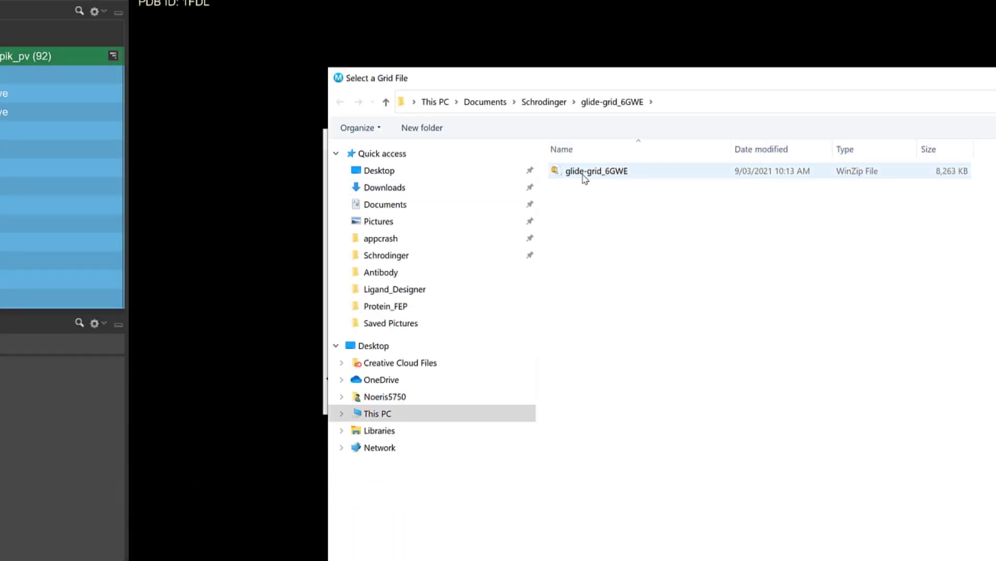
double_click(585, 178)
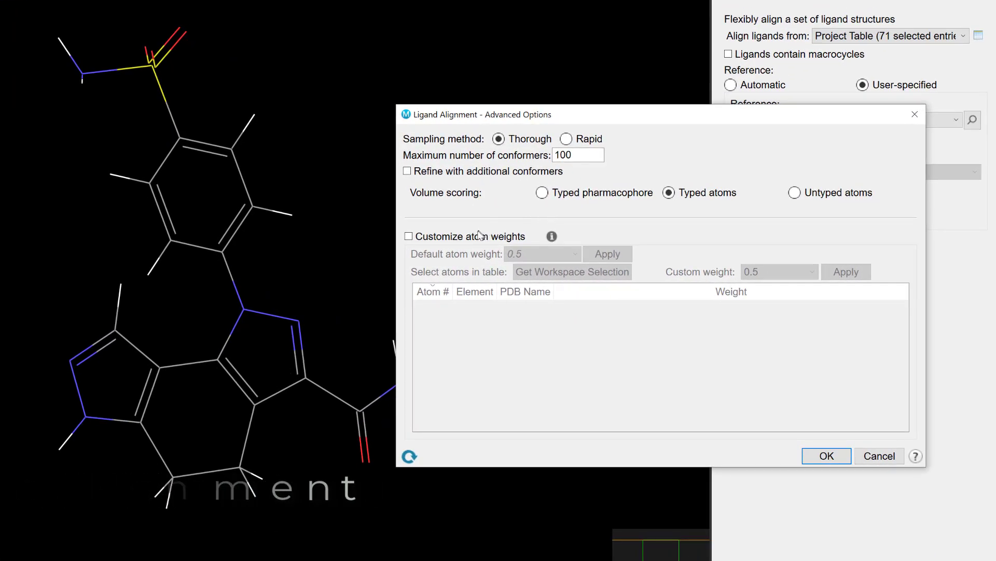
Enable custom atom weights and apply weight 1 to ring carbon atoms 1–6
left_click(479, 237)
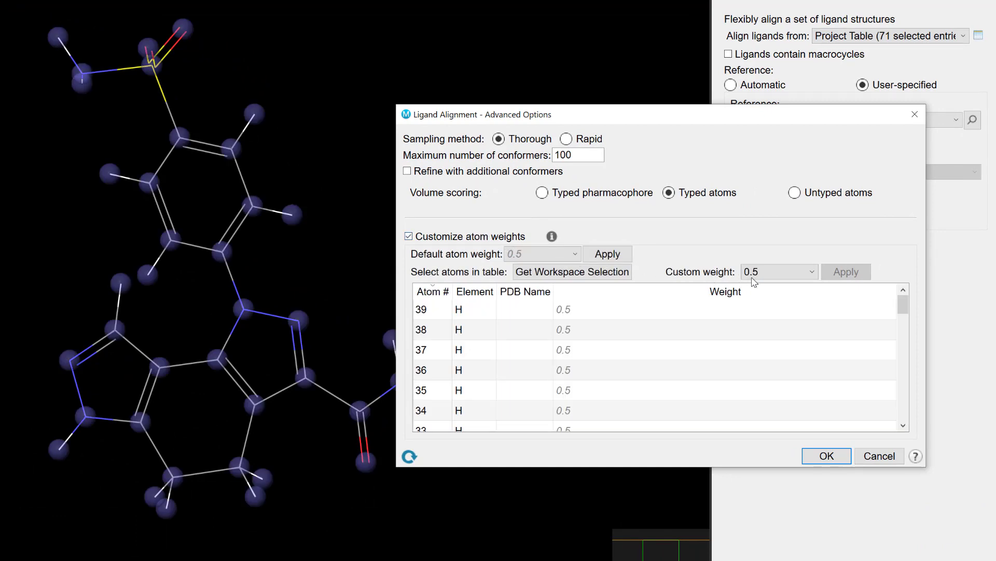
scroll(711, 366, "down", 10)
mouse_move(689, 424)
left_mouse_down()
mouse_move(661, 354)
mouse_move(755, 318)
left_mouse_up()
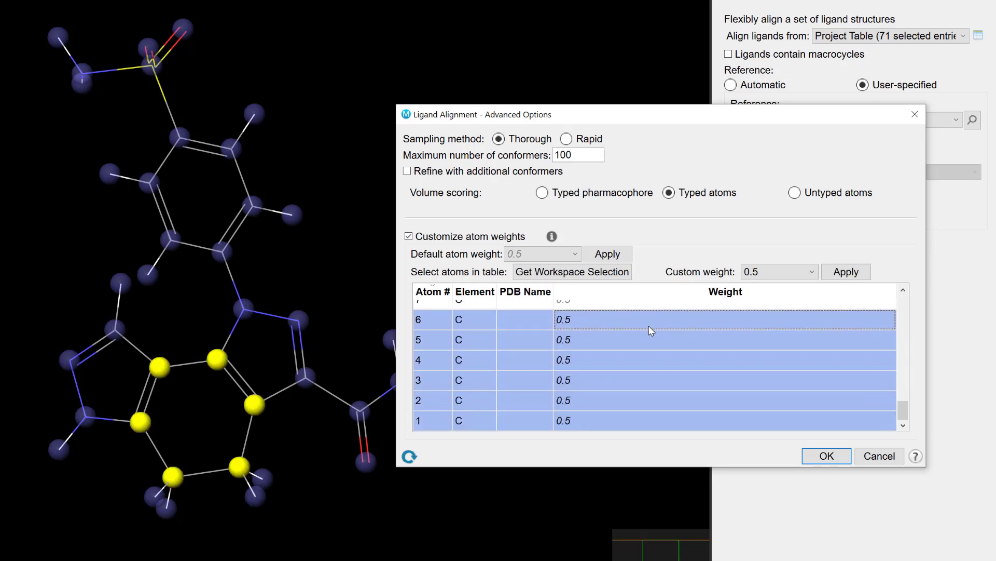
left_click(802, 276)
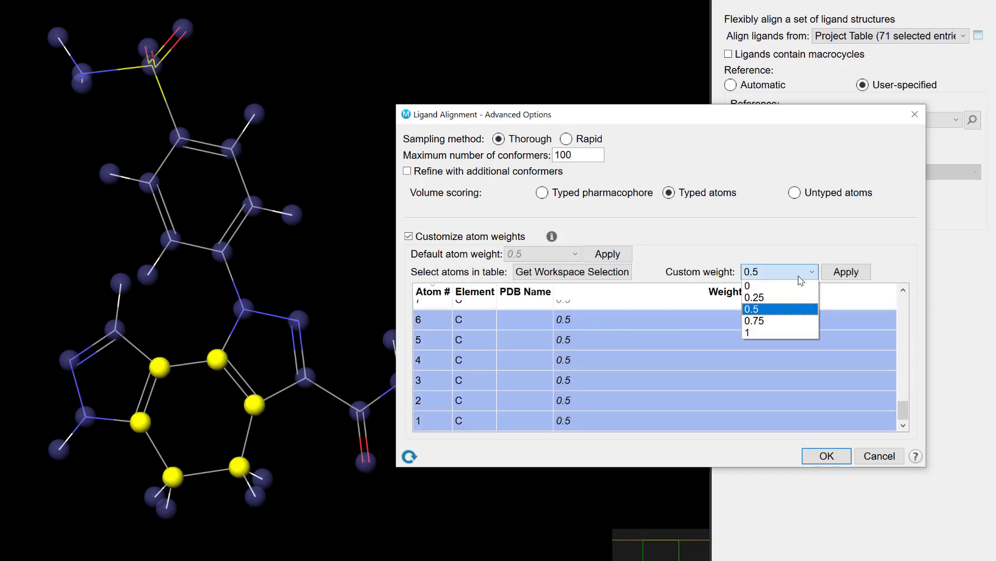
left_click(763, 332)
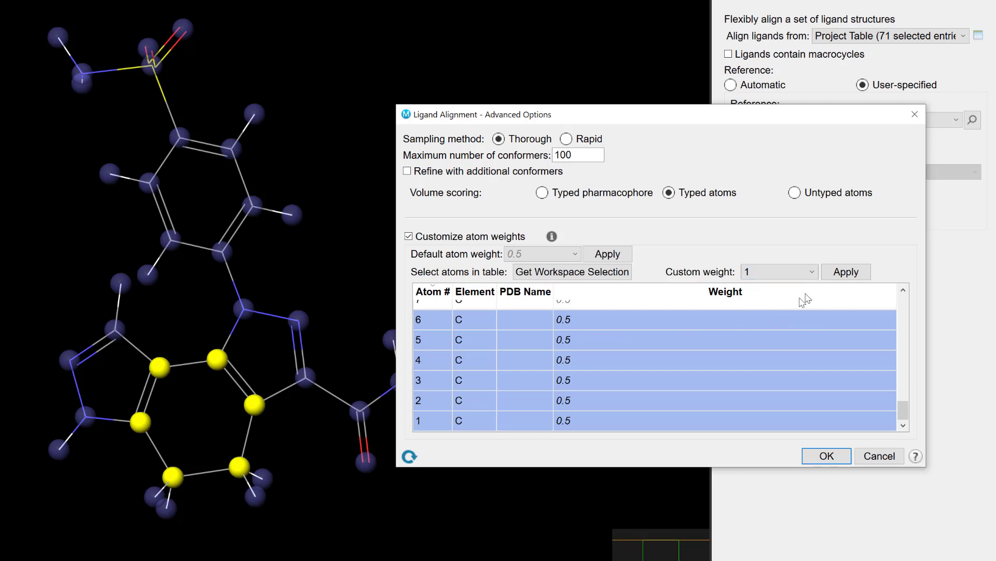
left_click(846, 272)
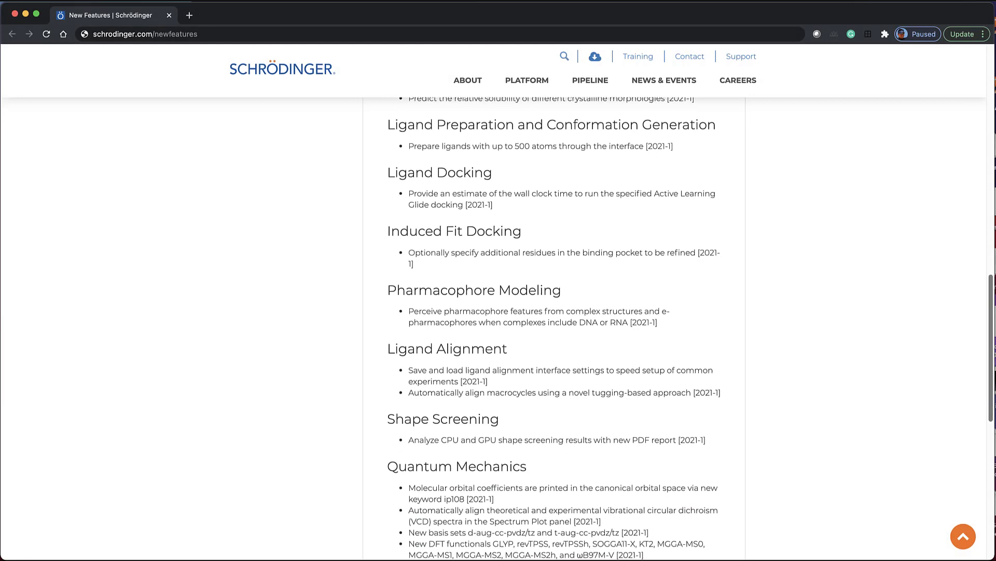
scroll(553, 327, "down", 2)
scroll(553, 327, "down", 2)
scroll(553, 328, "down", 2)
scroll(553, 327, "down", 2)
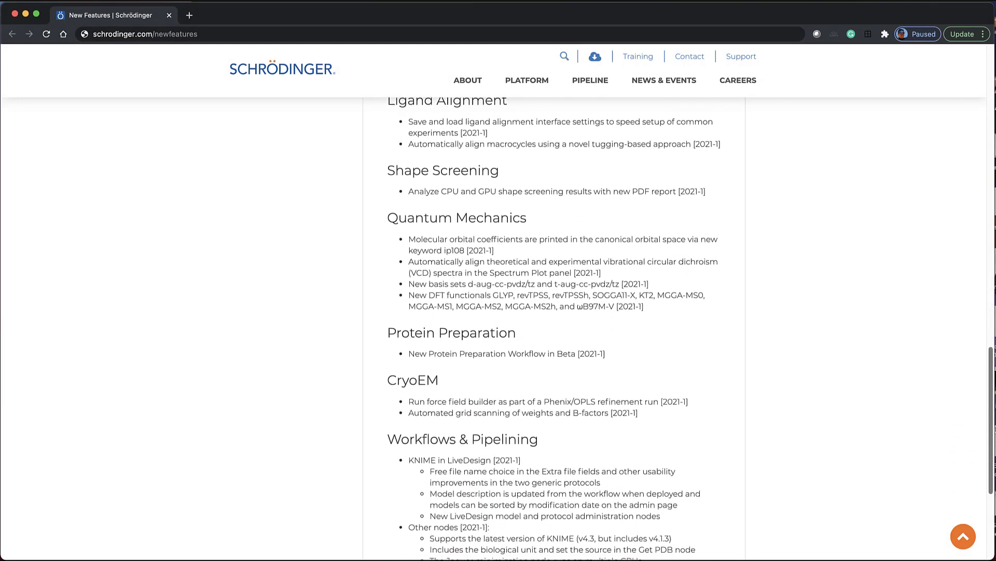
scroll(973, 353, "down", 1)
scroll(972, 353, "up", 1)
scroll(973, 352, "down", 1)
scroll(973, 353, "up", 4)
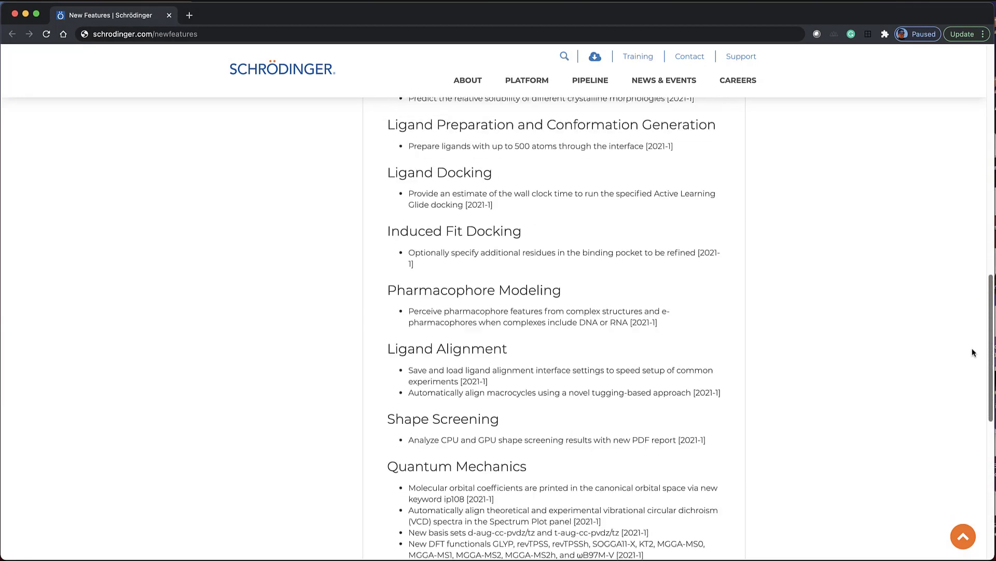
scroll(973, 353, "up", 2)
scroll(966, 319, "up", 4)
scroll(958, 243, "up", 4)
scroll(958, 155, "up", 3)
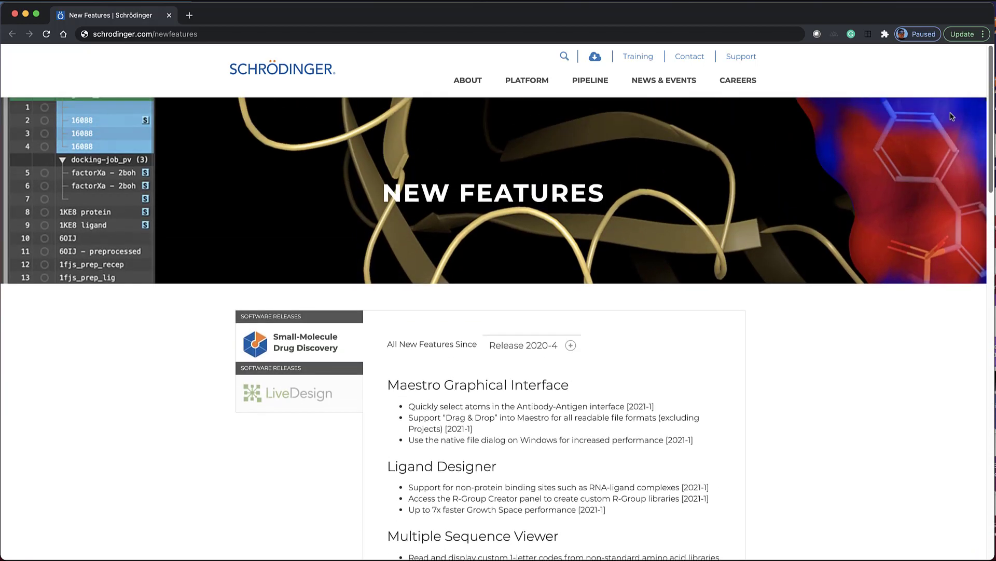